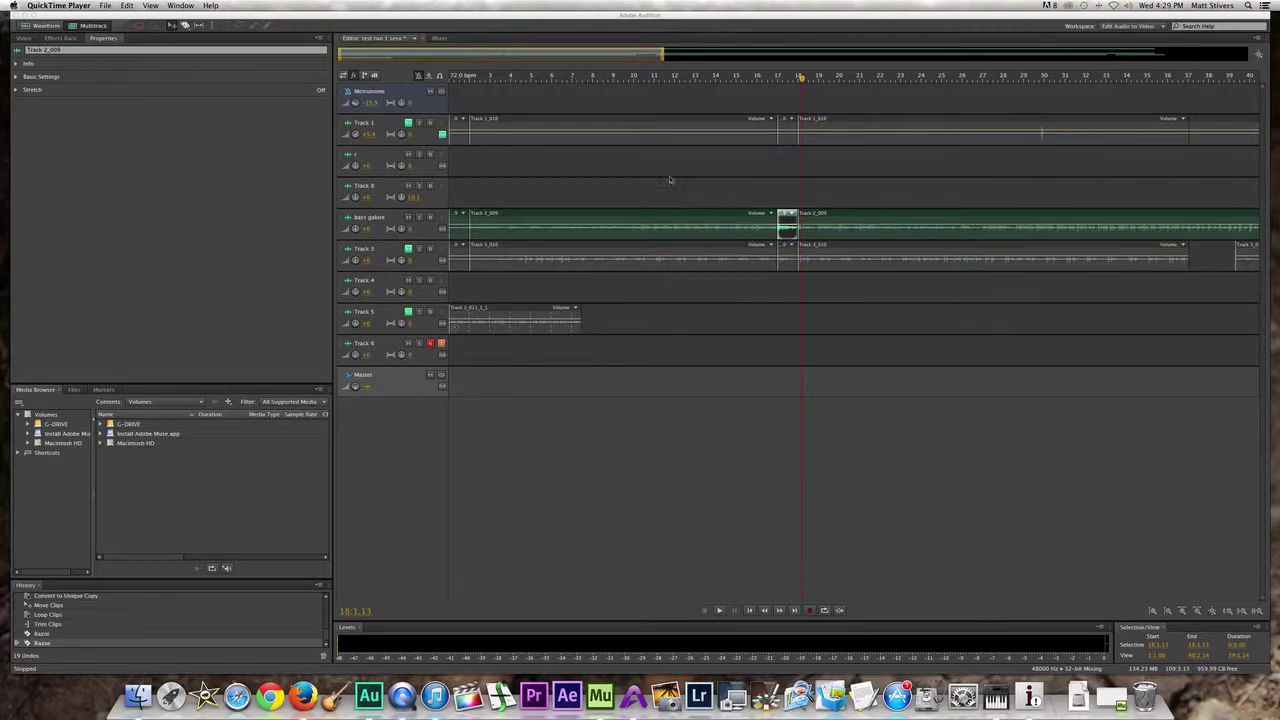
# Zoom the timeline out to about bar 57 and open the short bass galore clip in the Waveform editor.
pyautogui.click(663, 53)
pyautogui.moveTo(663, 57); pyautogui.dragTo(808, 57)
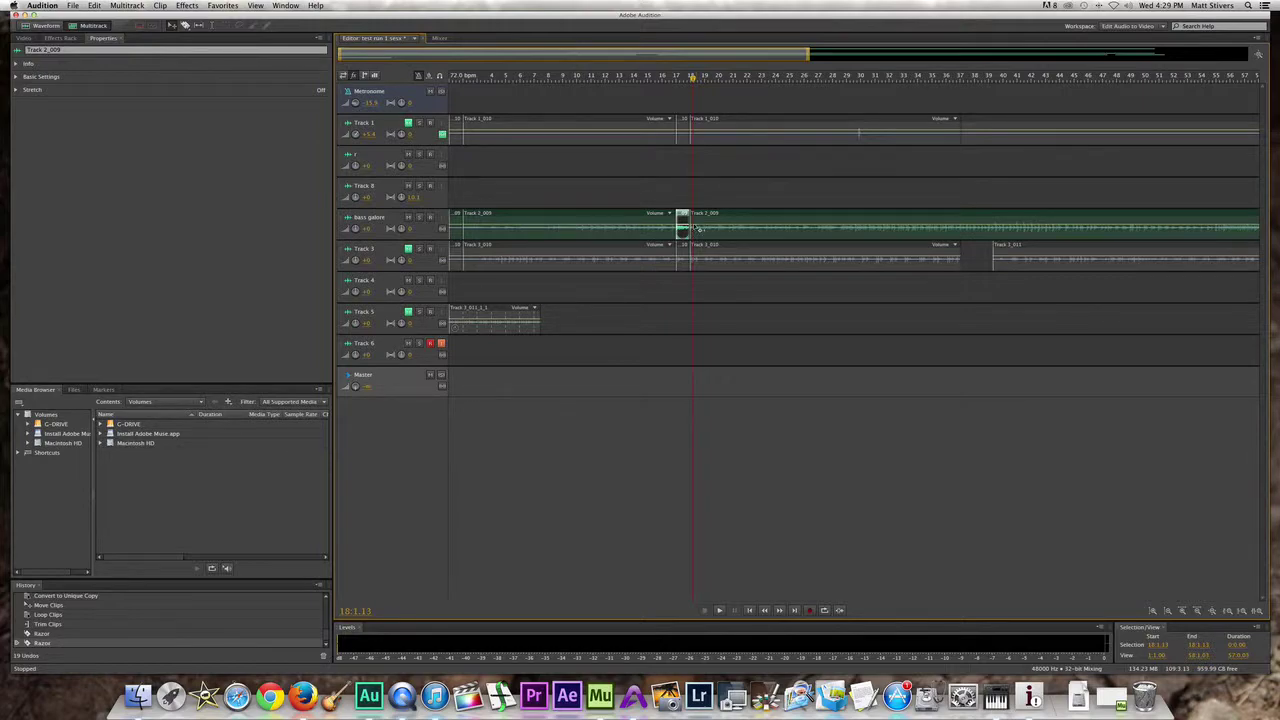
pyautogui.click(687, 196)
pyautogui.click(686, 218)
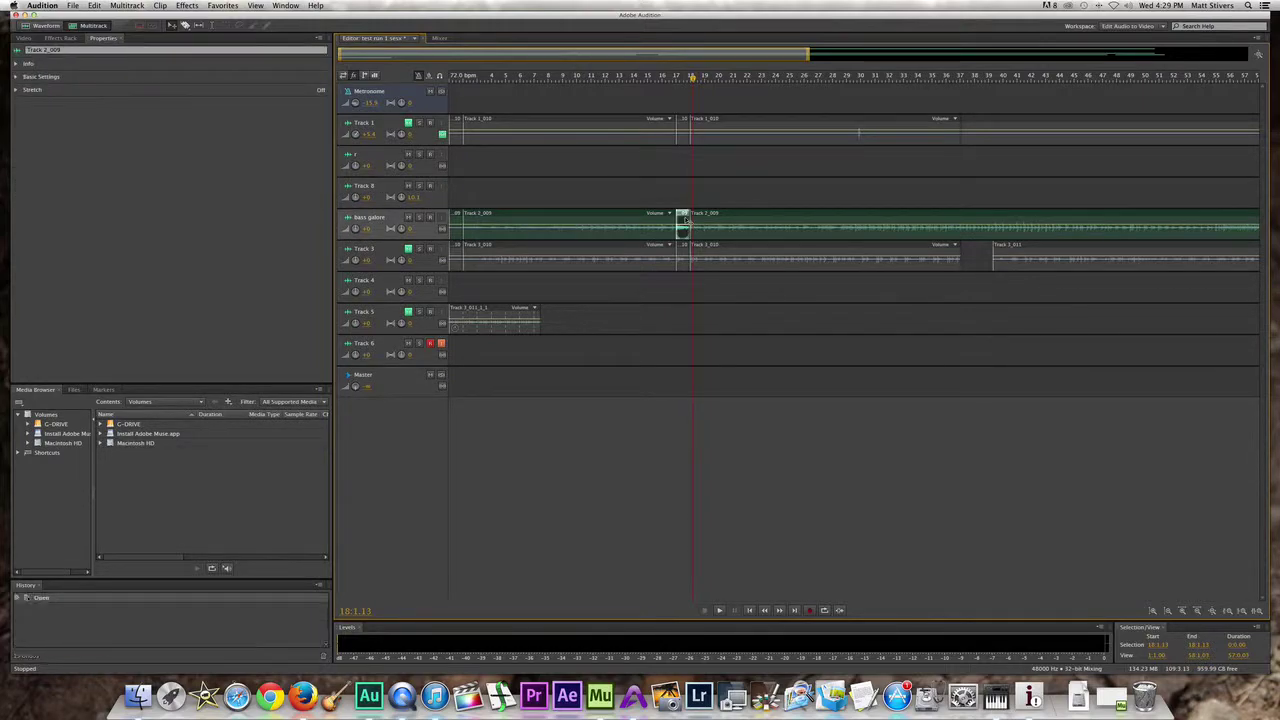
pyautogui.doubleClick(684, 217)
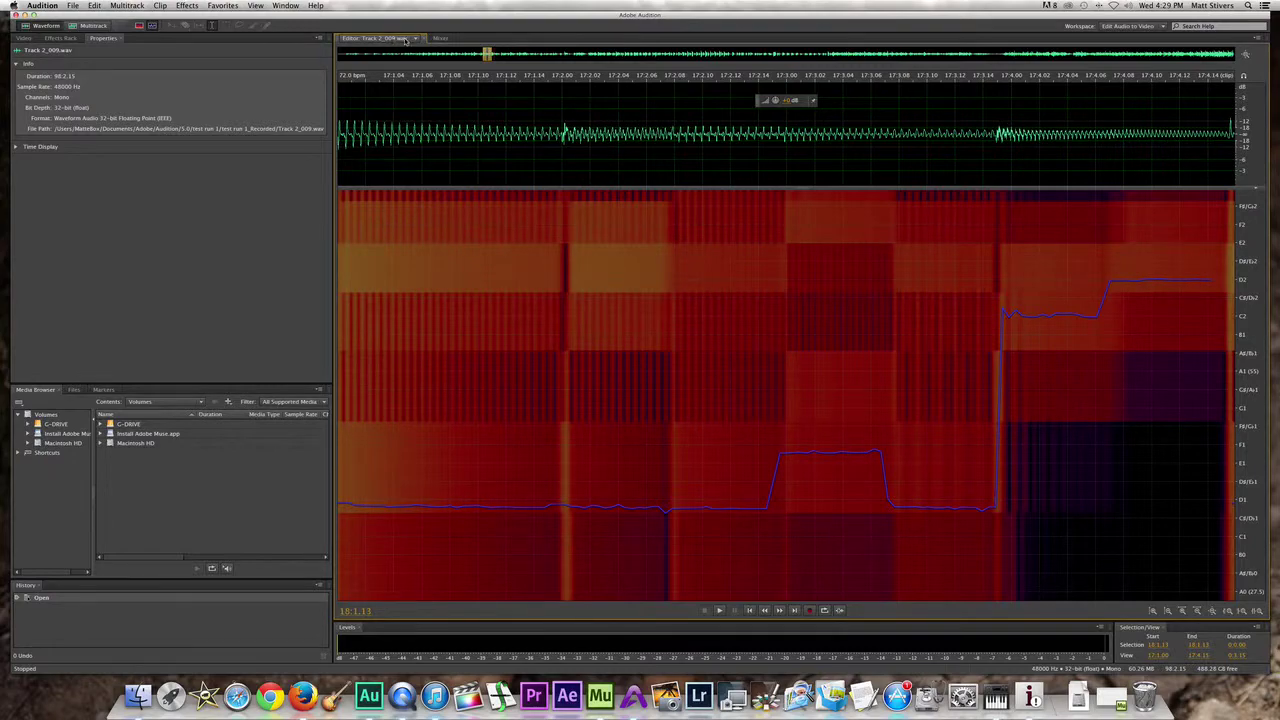
pyautogui.click(414, 38)
pyautogui.click(341, 37)
pyautogui.click(96, 26)
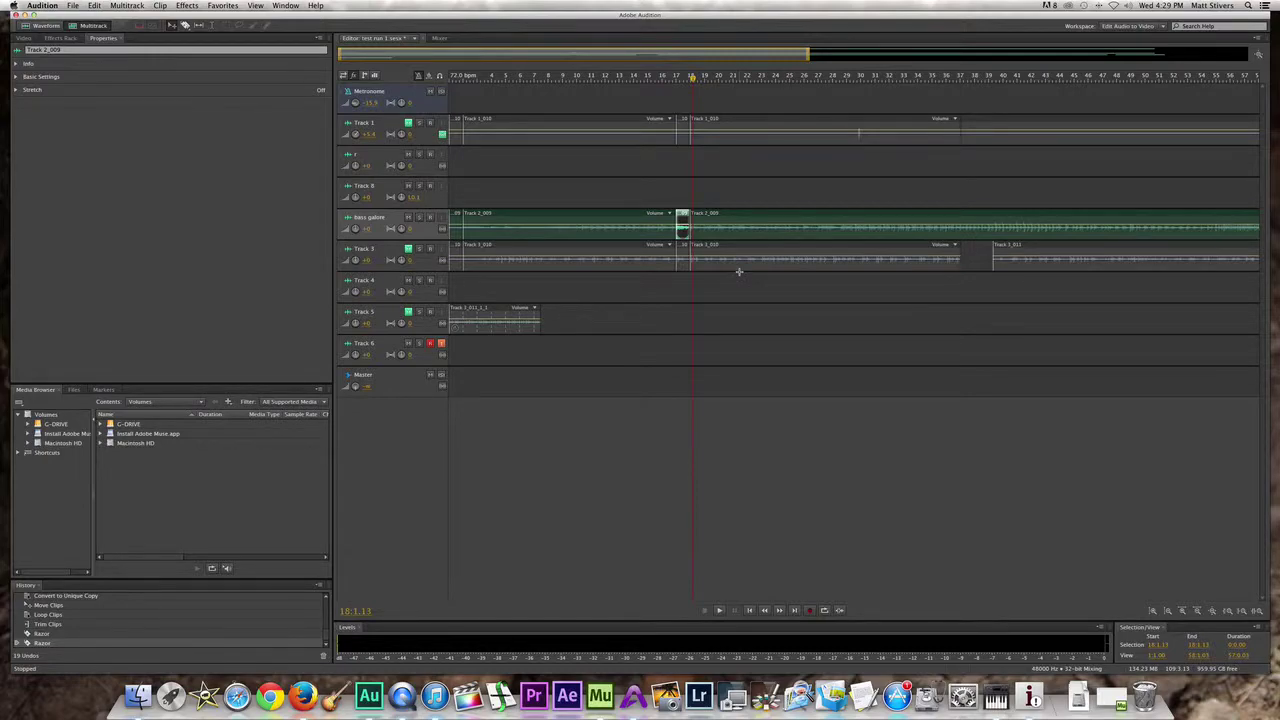
# Turn on Loop for the short bass galore clip near bar 18 and drag it onto Track 4.
pyautogui.rightClick(684, 219)
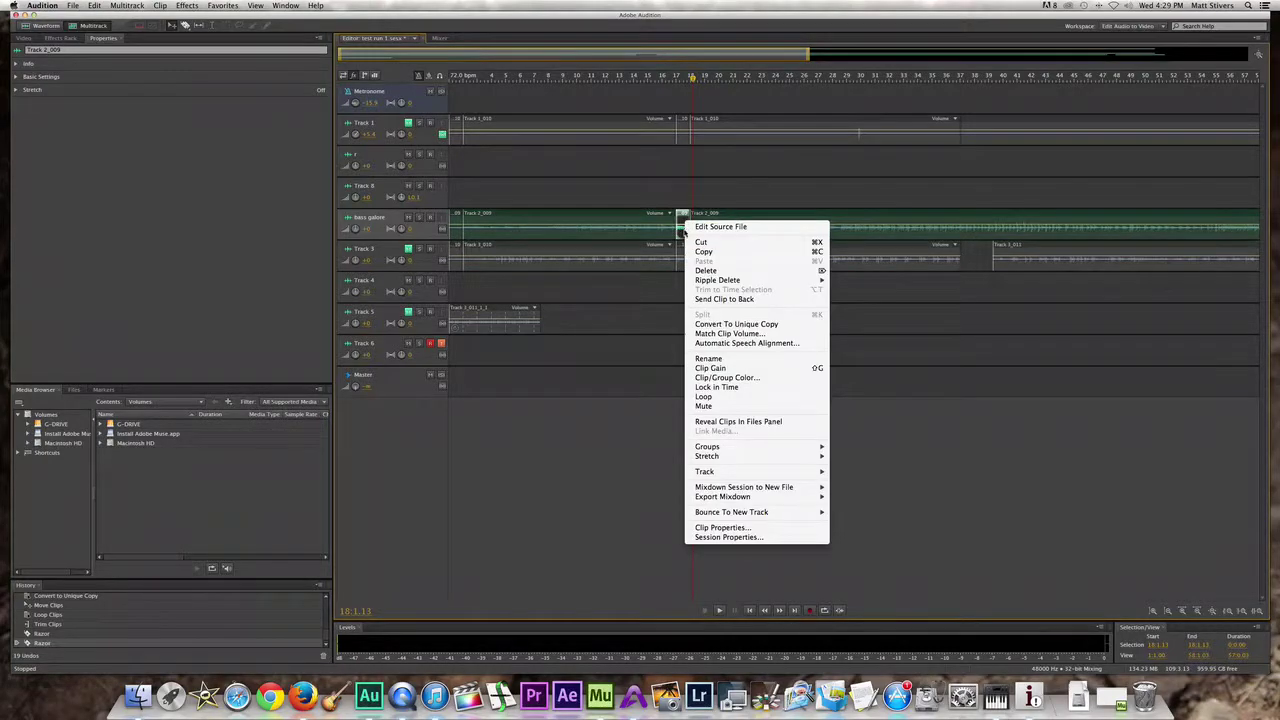
pyautogui.click(712, 398)
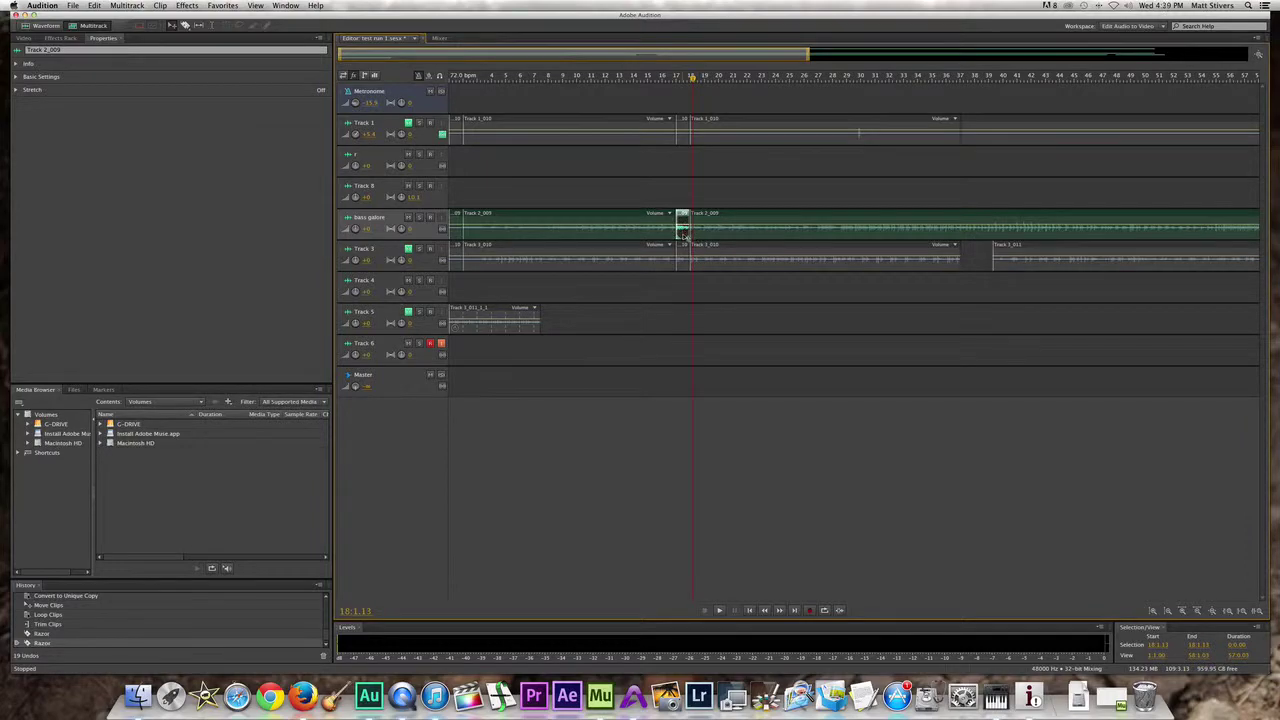
pyautogui.moveTo(684, 236); pyautogui.dragTo(684, 288)
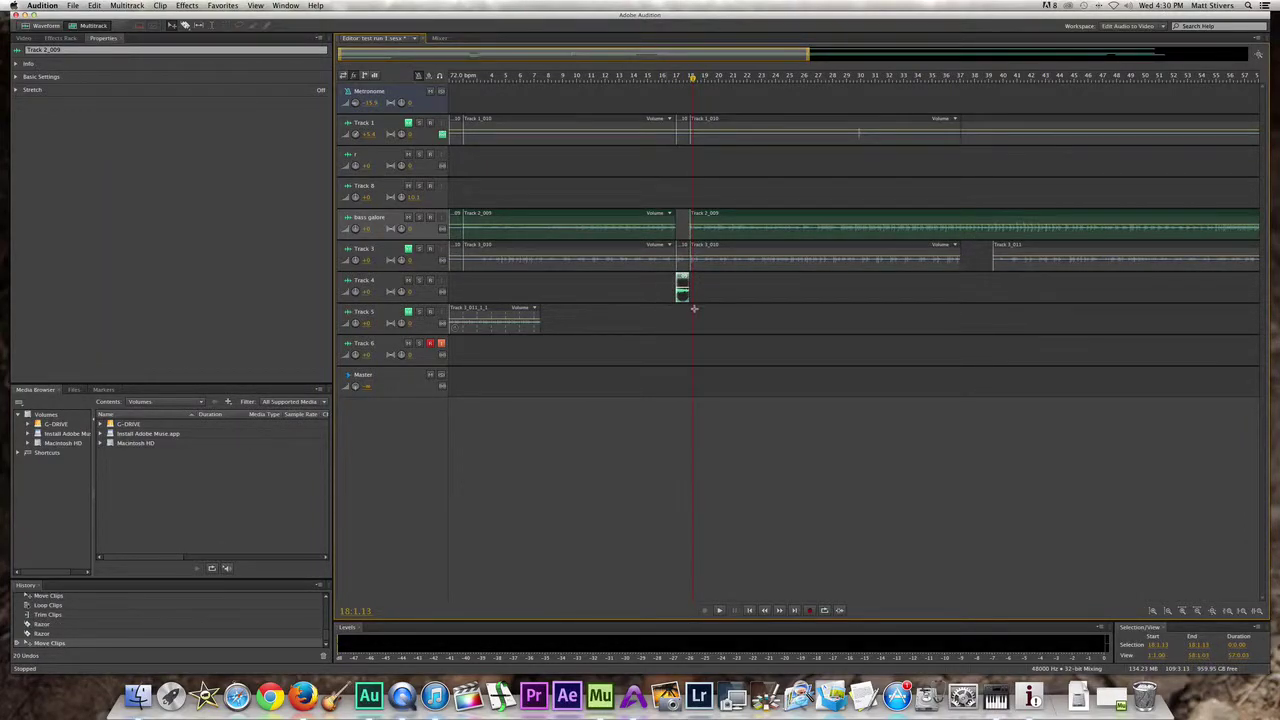
pyautogui.click(684, 299)
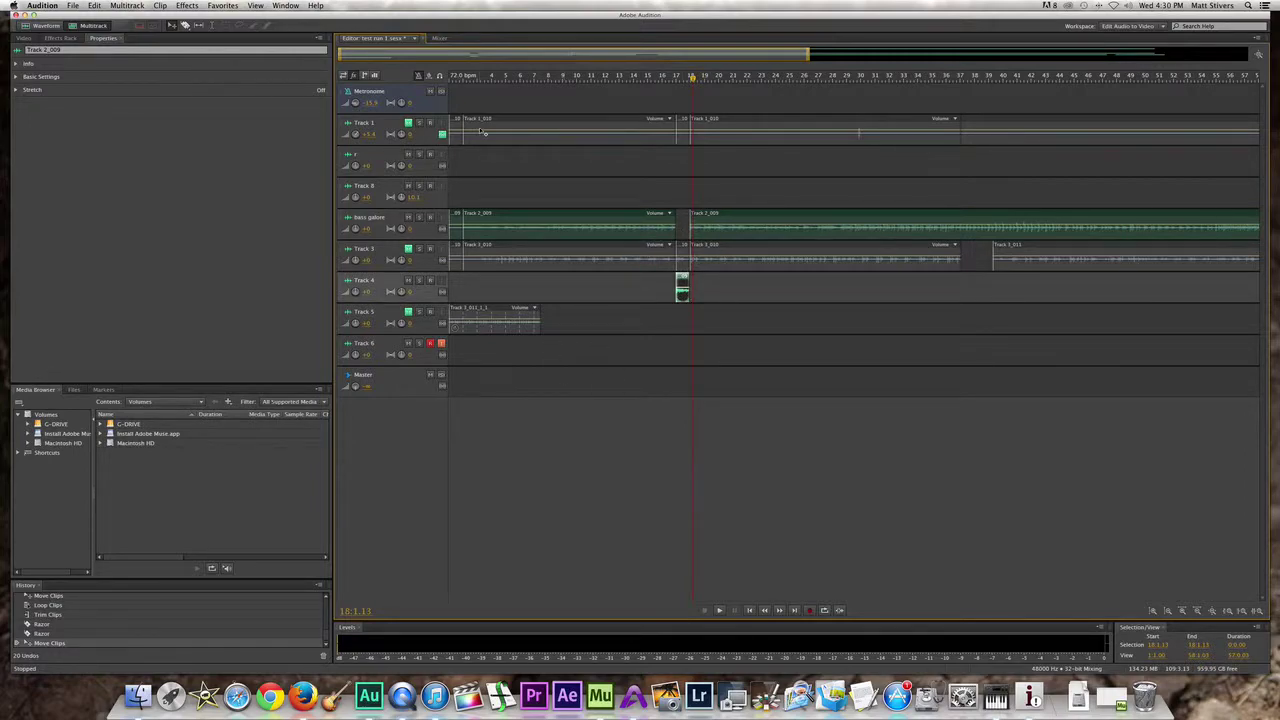
# Zoom the timeline far out, then back in so bars 1 to about 49 fill the view.
pyautogui.moveTo(808, 55); pyautogui.dragTo(1245, 55)
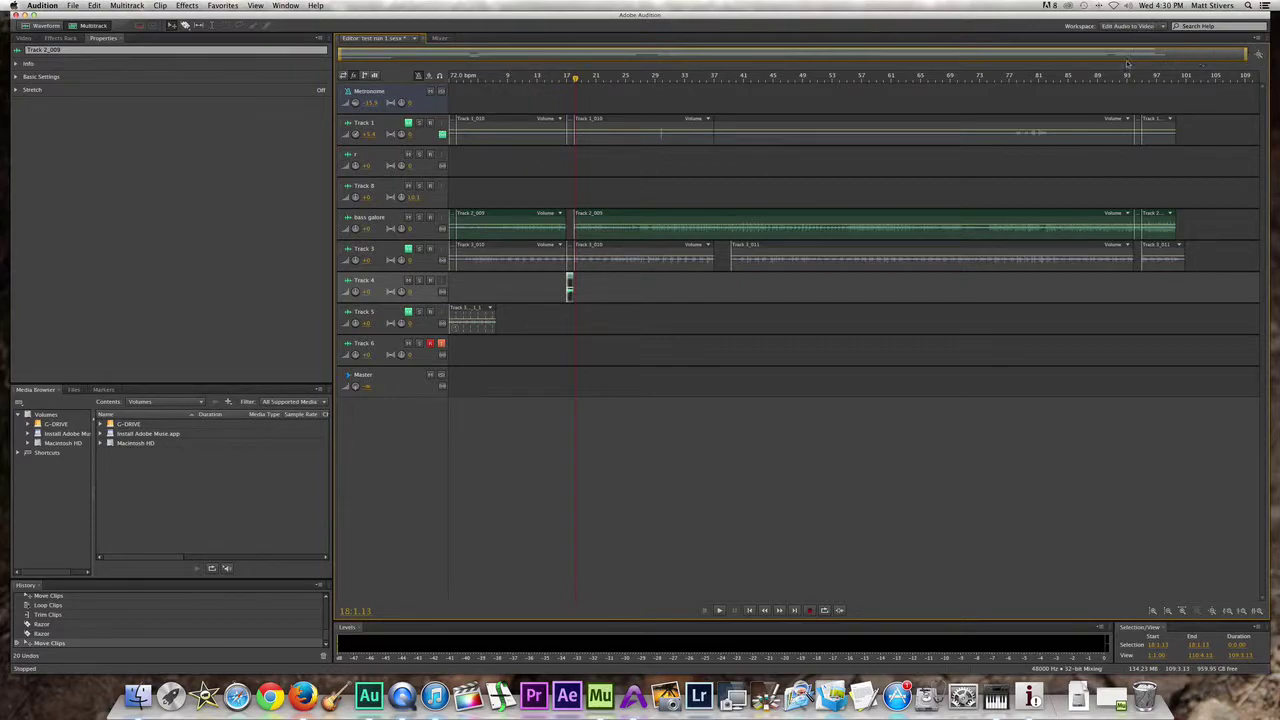
pyautogui.moveTo(1242, 57); pyautogui.dragTo(742, 62)
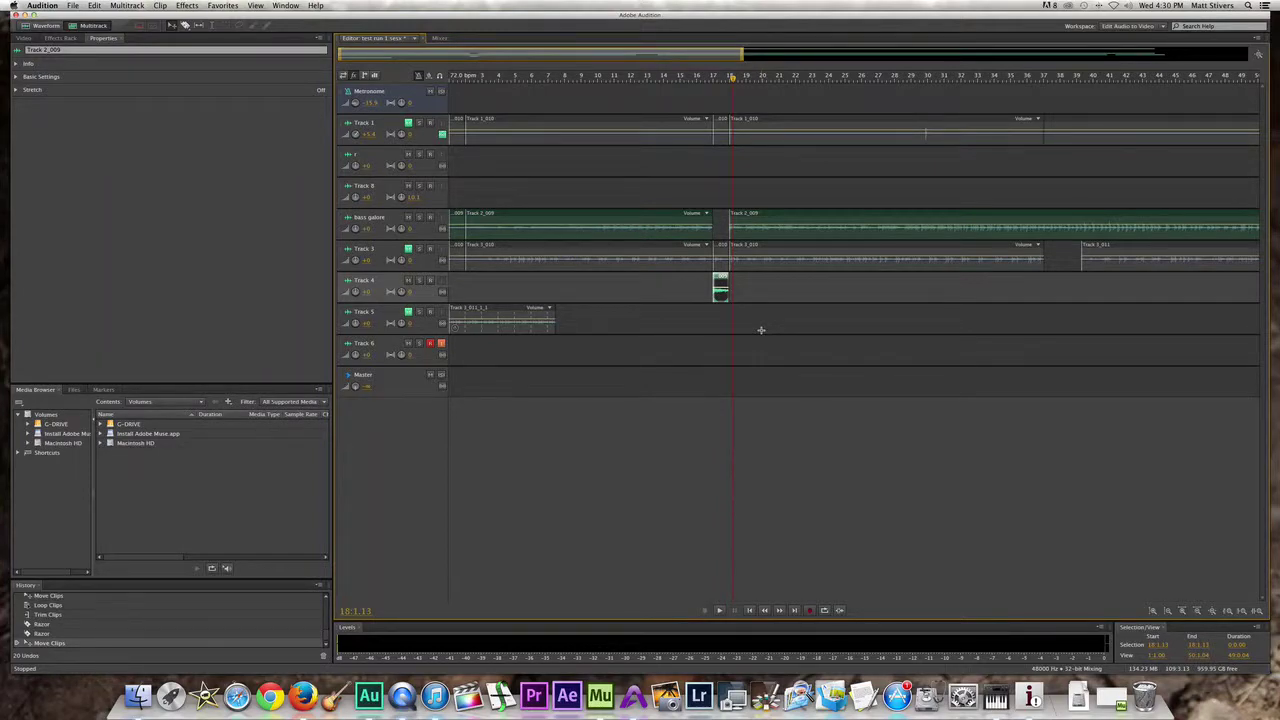
# Enable Loop on the Track 4 bass clip, then undo a trial extension to about bar 40.
pyautogui.rightClick(719, 295)
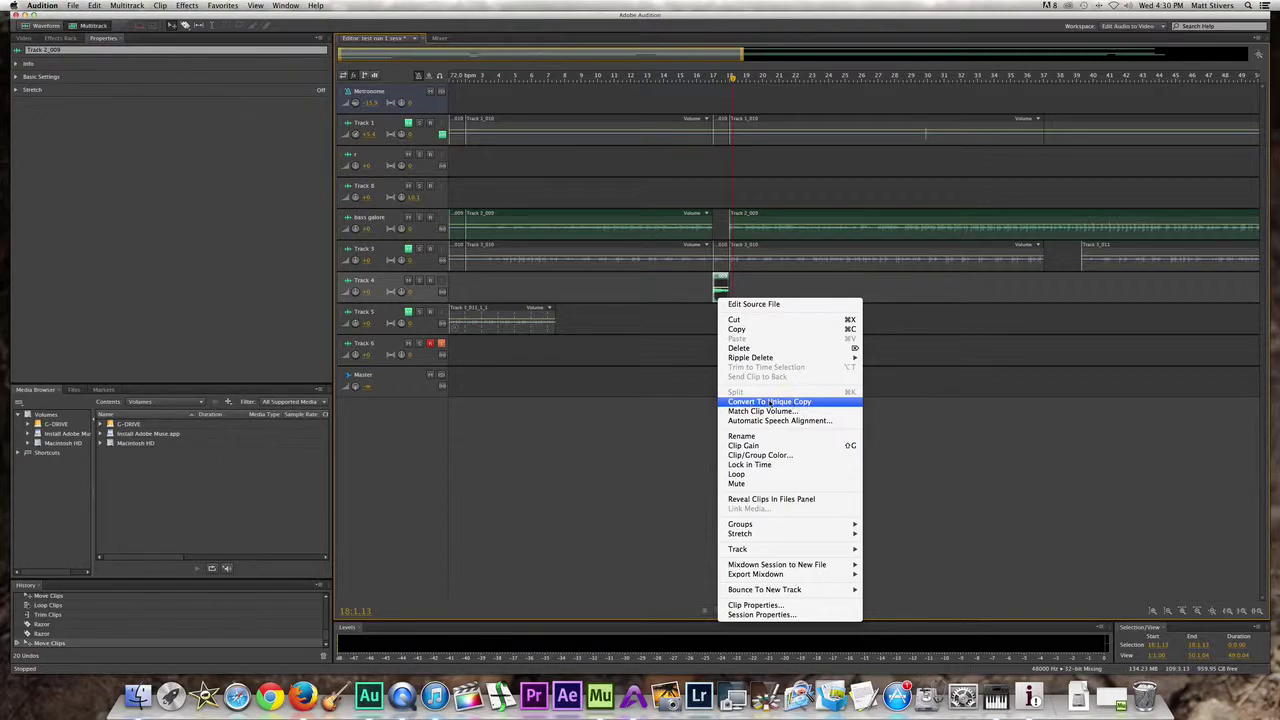
pyautogui.click(737, 484)
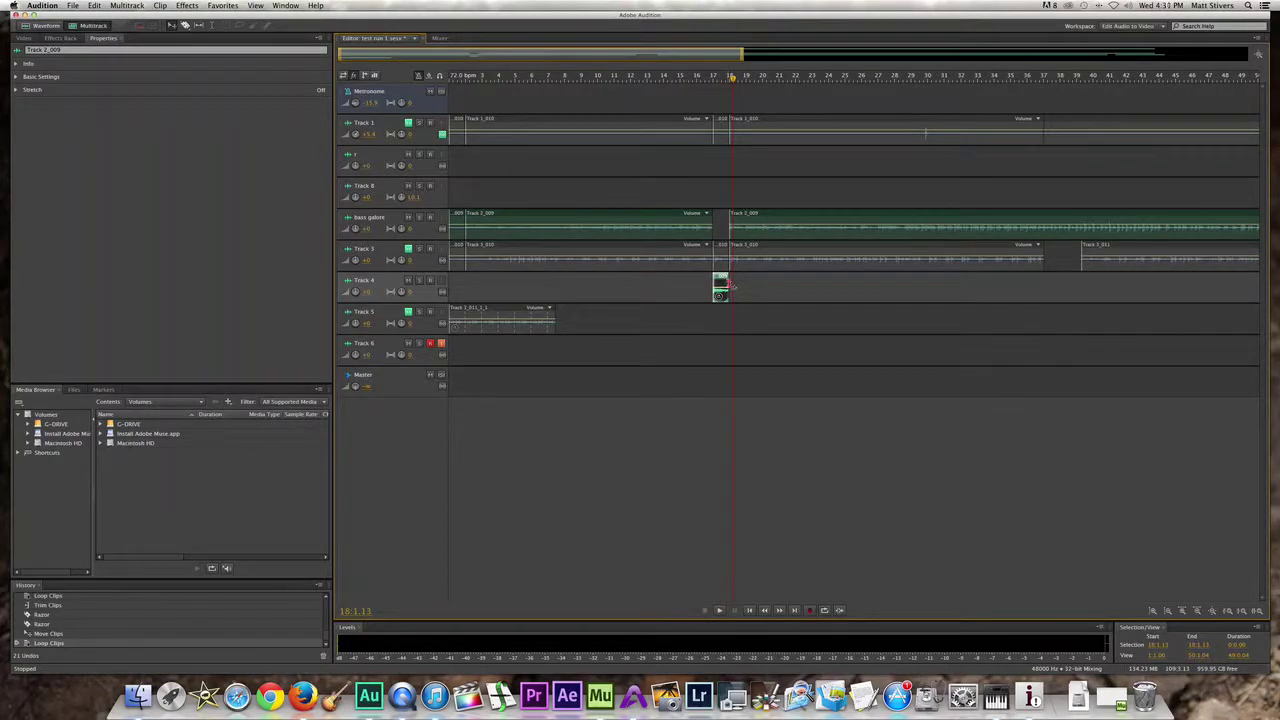
pyautogui.moveTo(731, 284); pyautogui.dragTo(1091, 283)
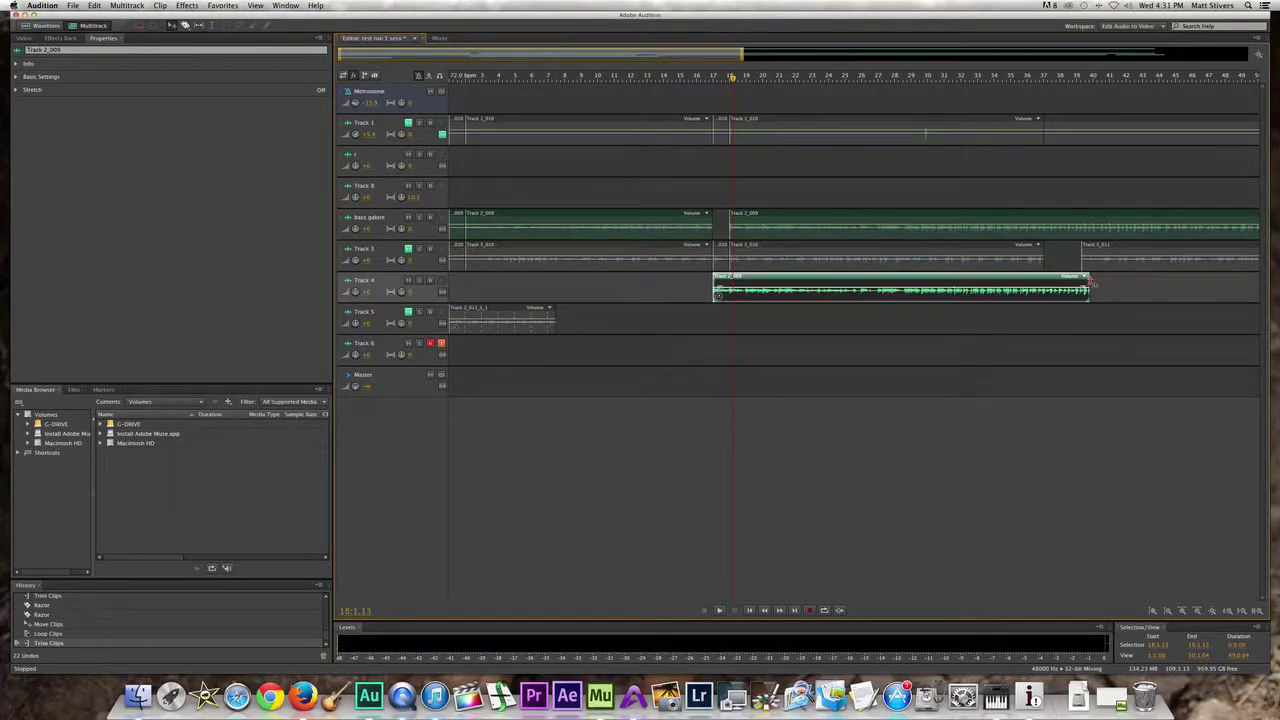
pyautogui.press('super+z')
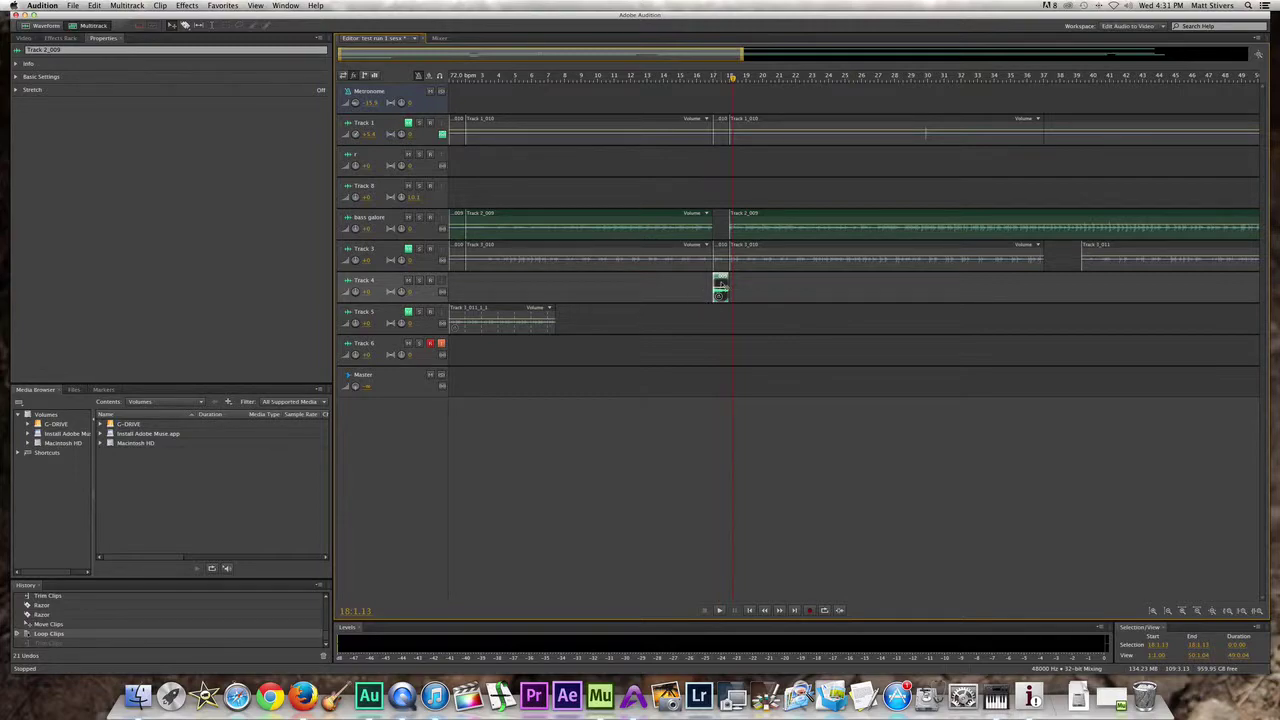
# Convert the Track 4 clip to unique copy Track 2_009_1, enable Loop, and undo a trial extension to bar 29.
pyautogui.rightClick(721, 283)
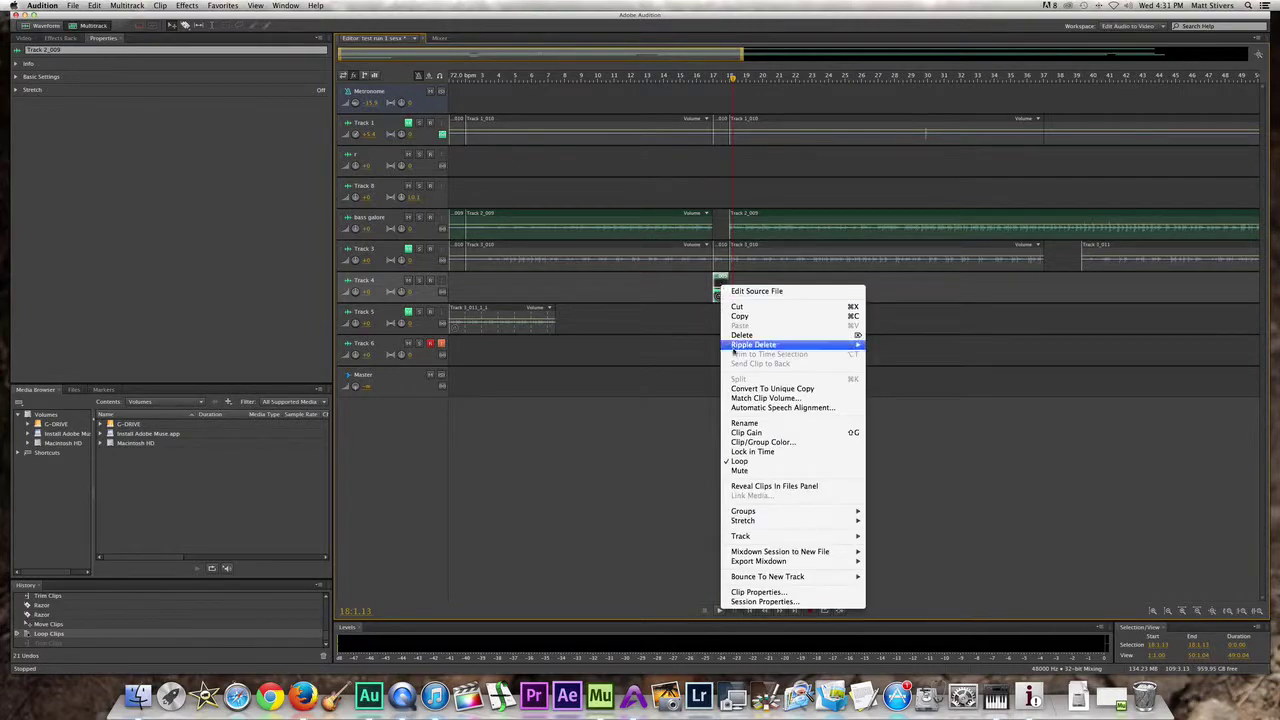
pyautogui.click(762, 390)
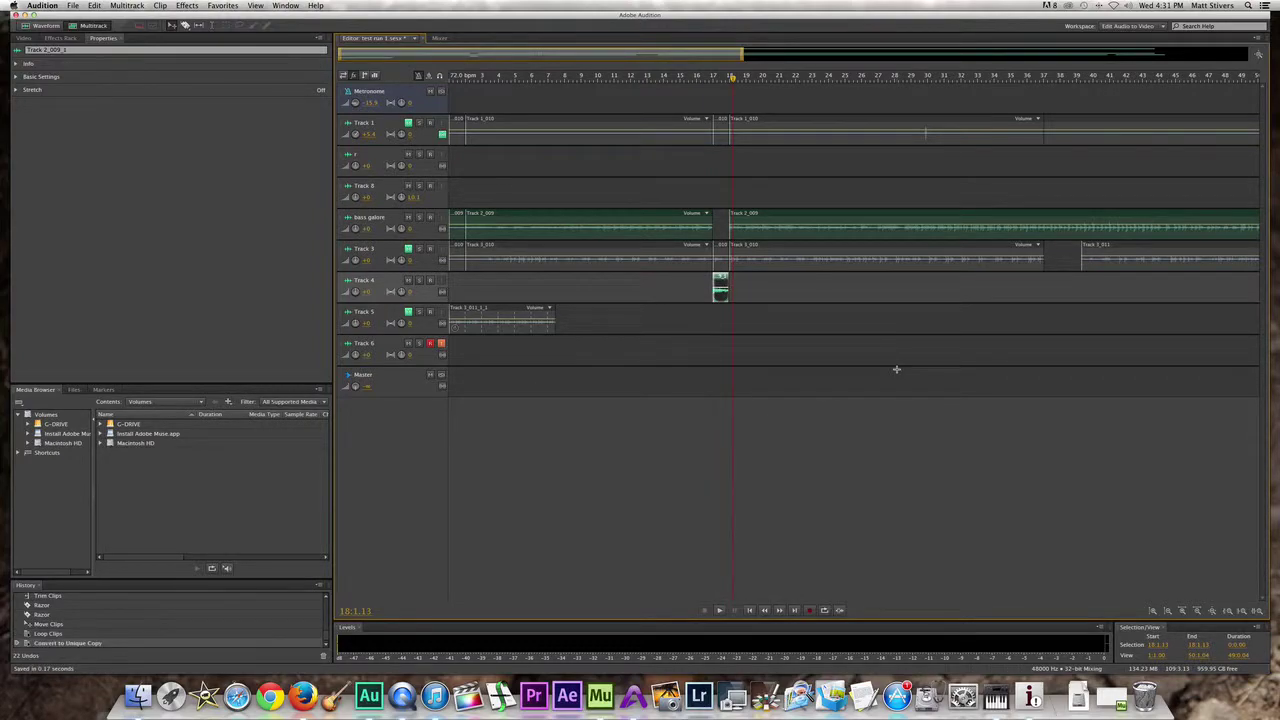
pyautogui.rightClick(722, 299)
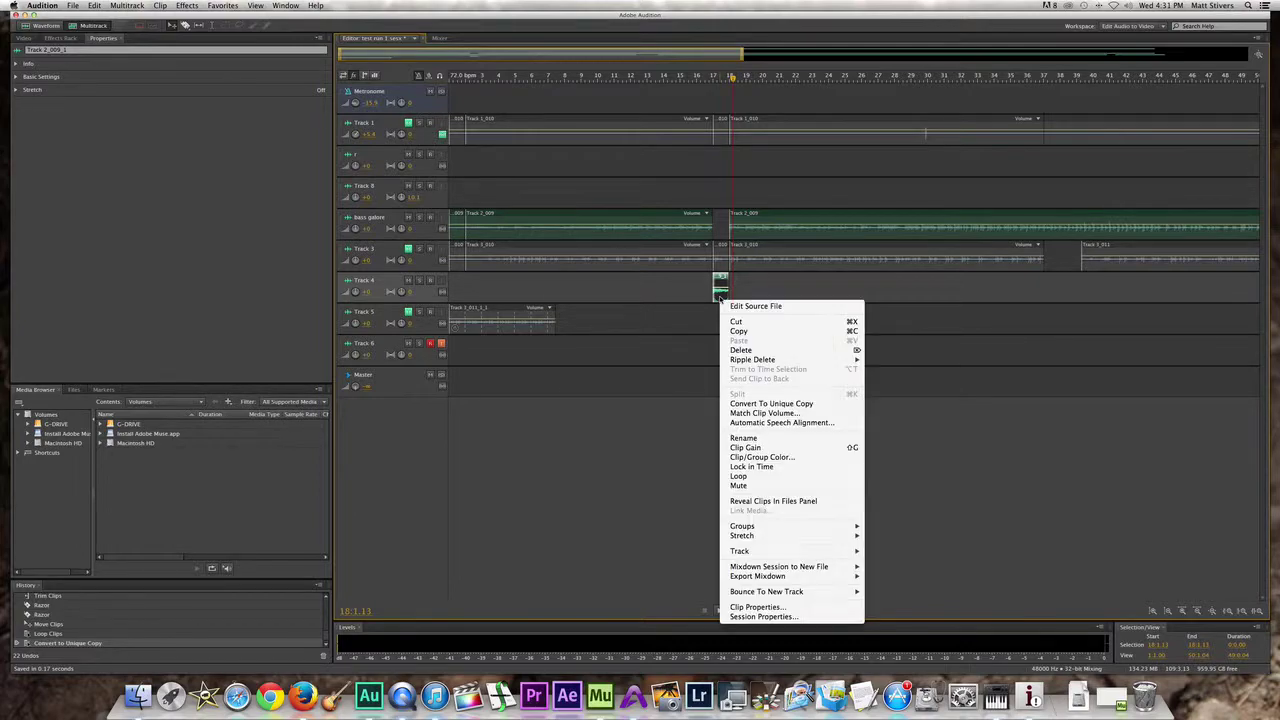
pyautogui.click(745, 476)
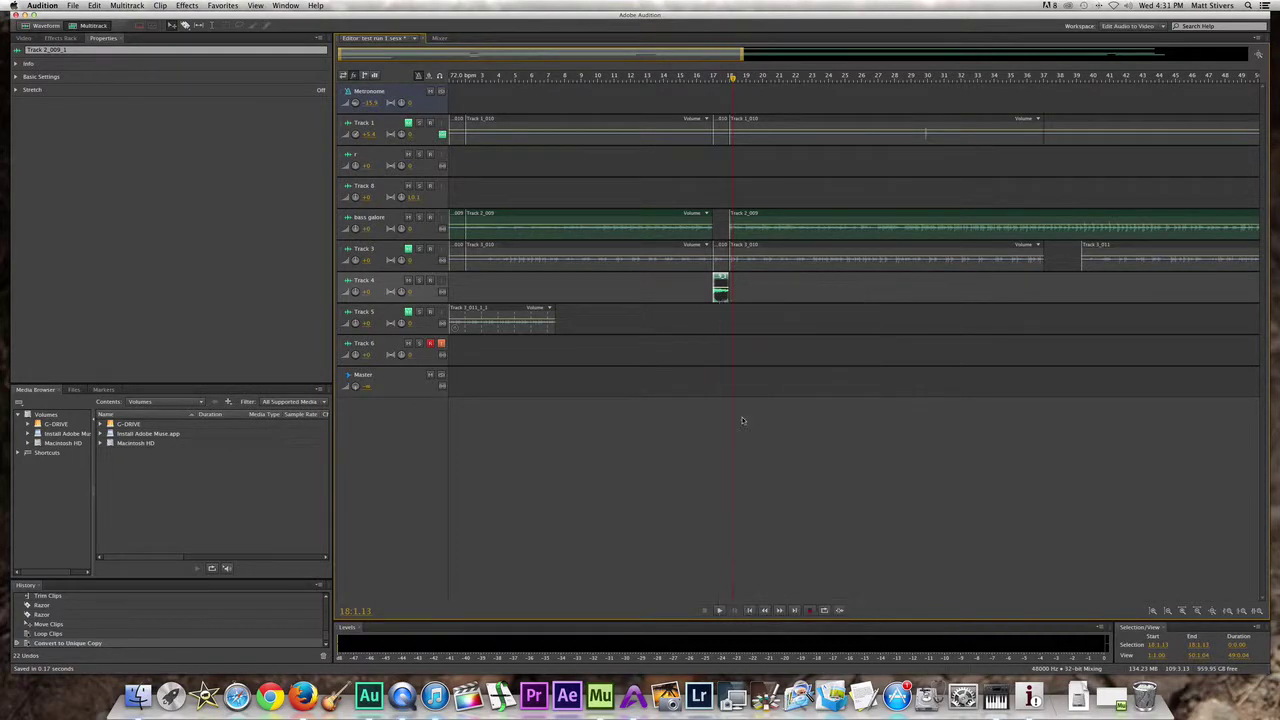
pyautogui.moveTo(728, 287); pyautogui.dragTo(943, 287)
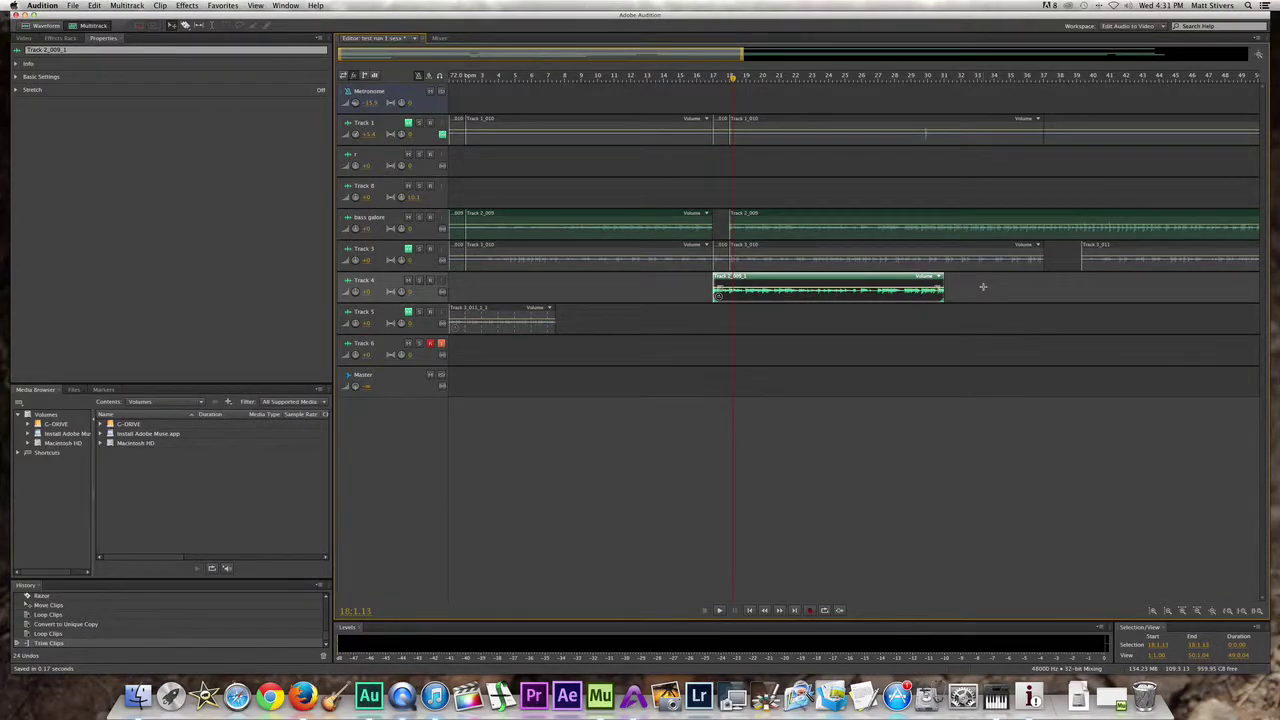
pyautogui.press('super+z')
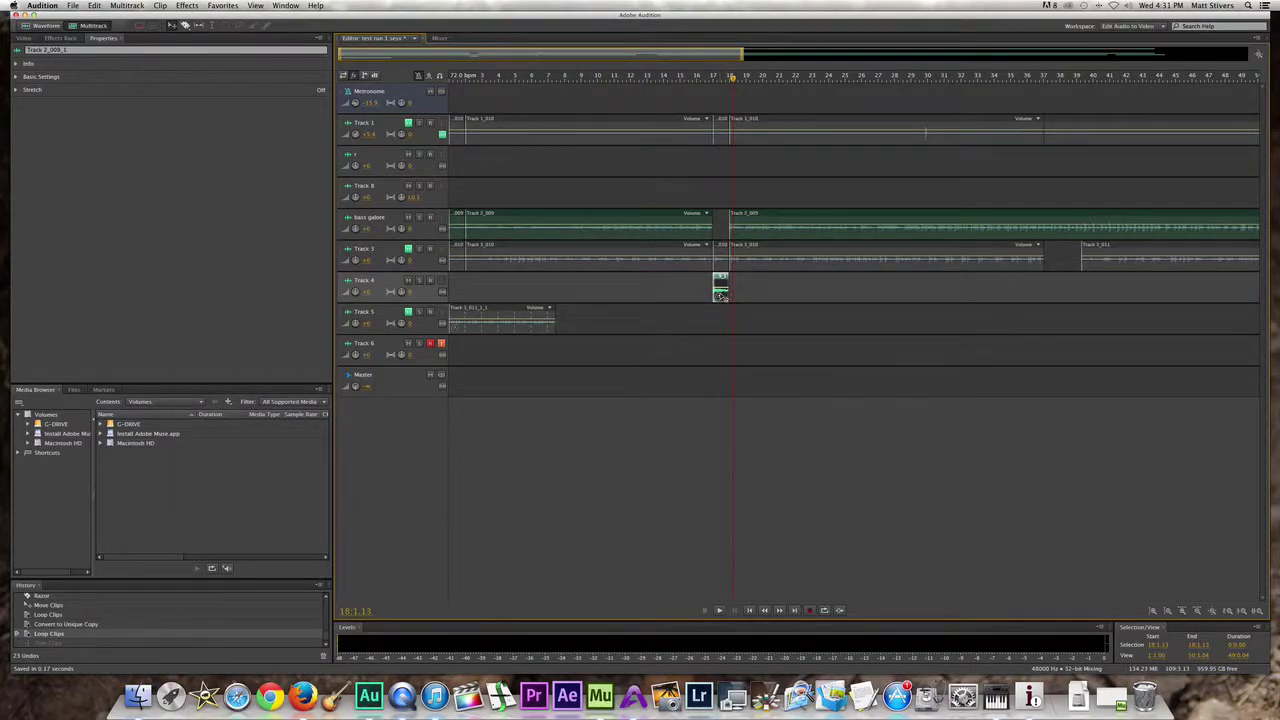
# Make unique copy Track 2_009_1_1 of the Track 4 clip and move it to about bar 14, undoing trial edits.
pyautogui.moveTo(721, 296); pyautogui.dragTo(726, 166)
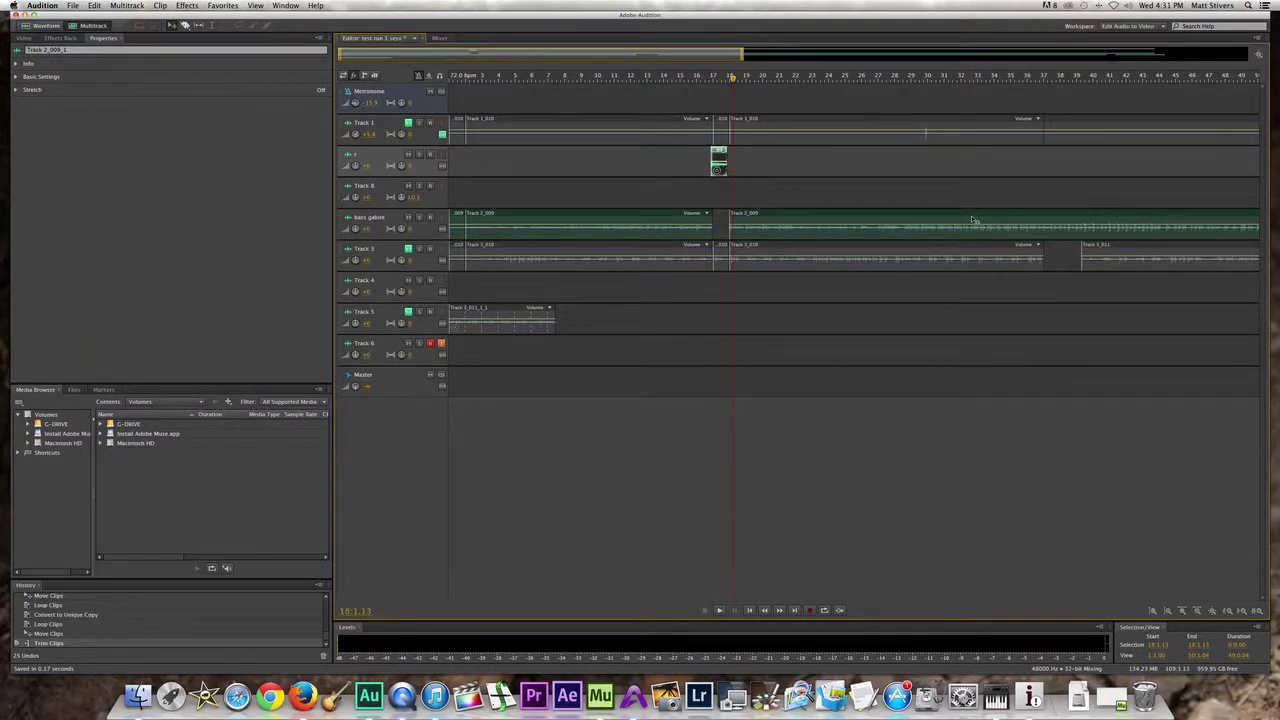
pyautogui.press('super+z')
pyautogui.press('super+z')
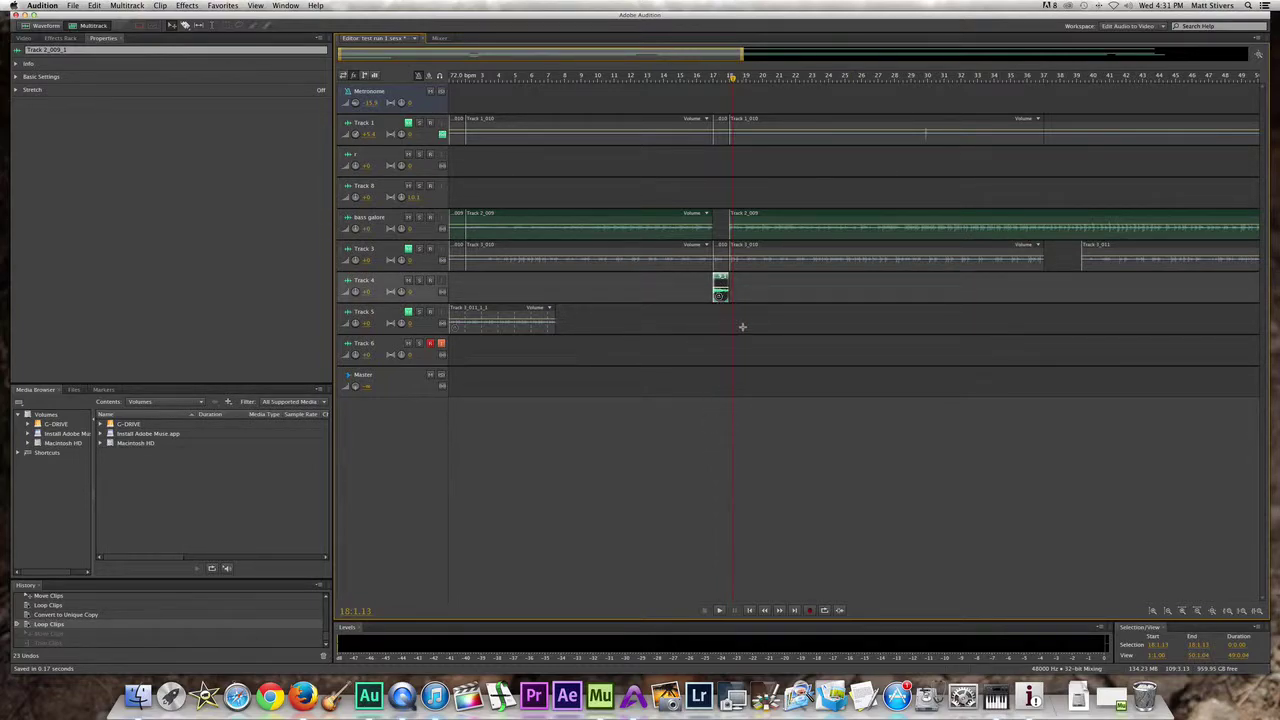
pyautogui.rightClick(723, 286)
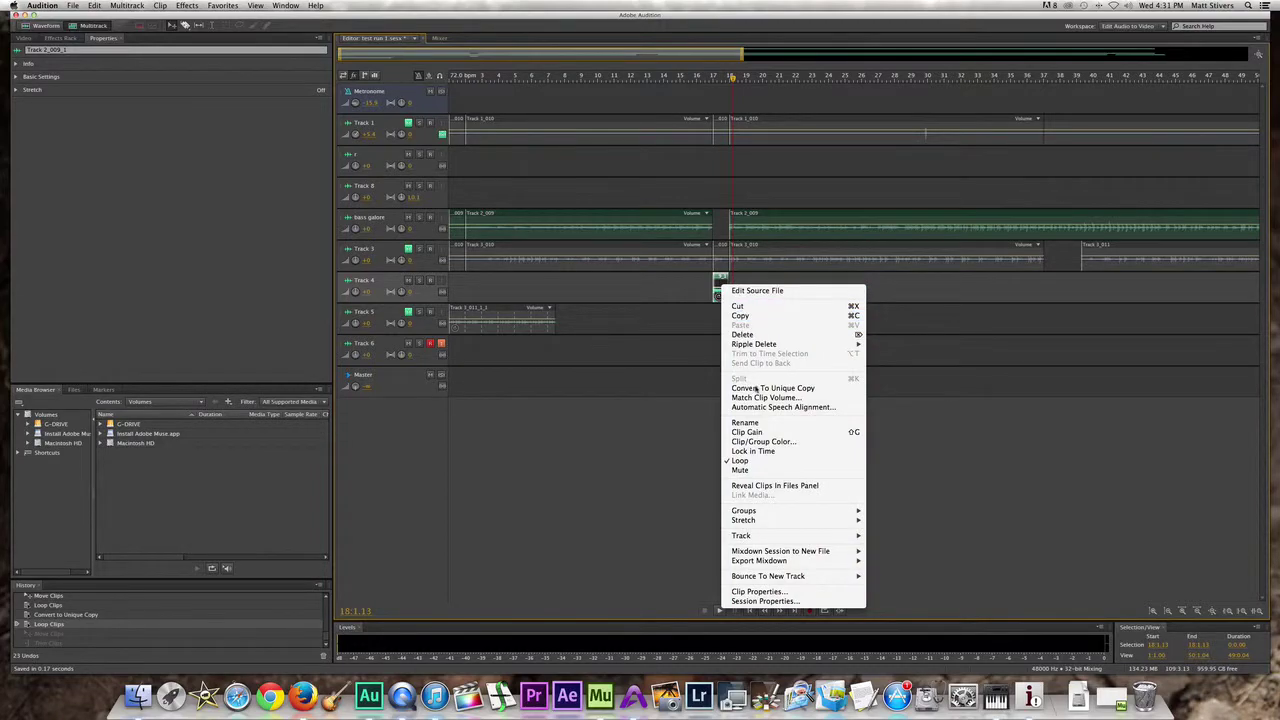
pyautogui.click(791, 386)
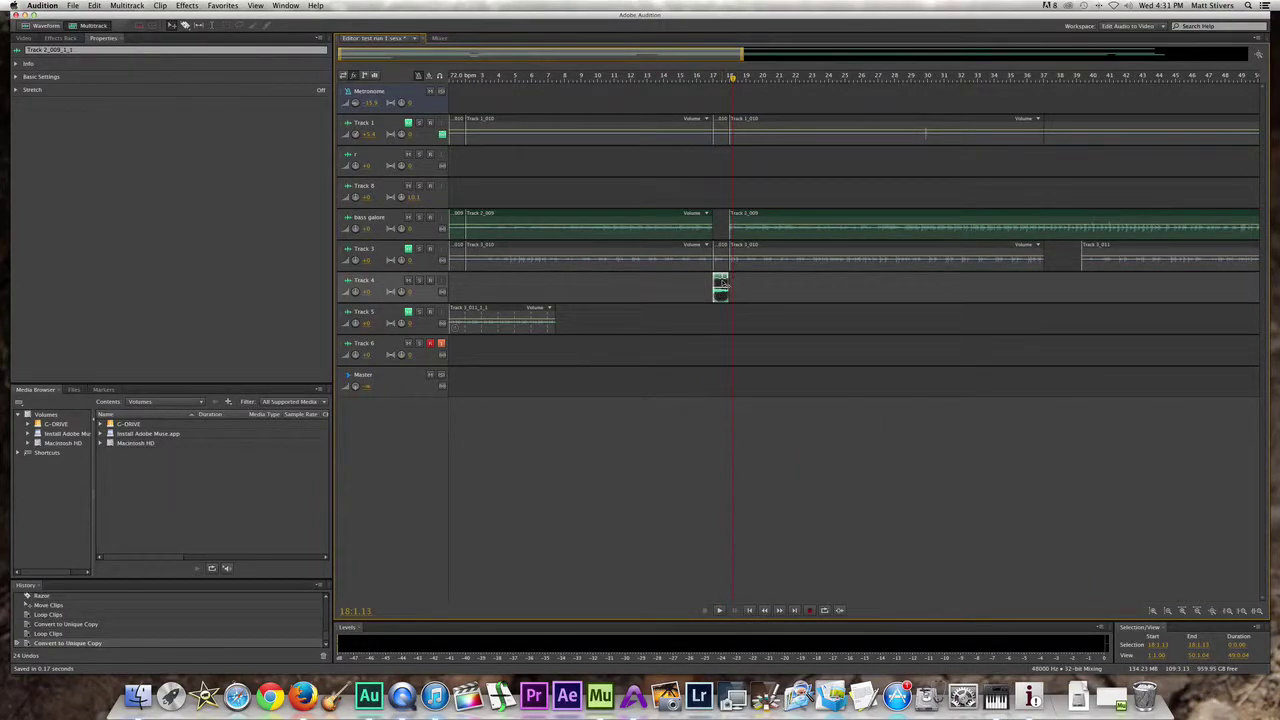
pyautogui.moveTo(724, 282); pyautogui.dragTo(666, 282)
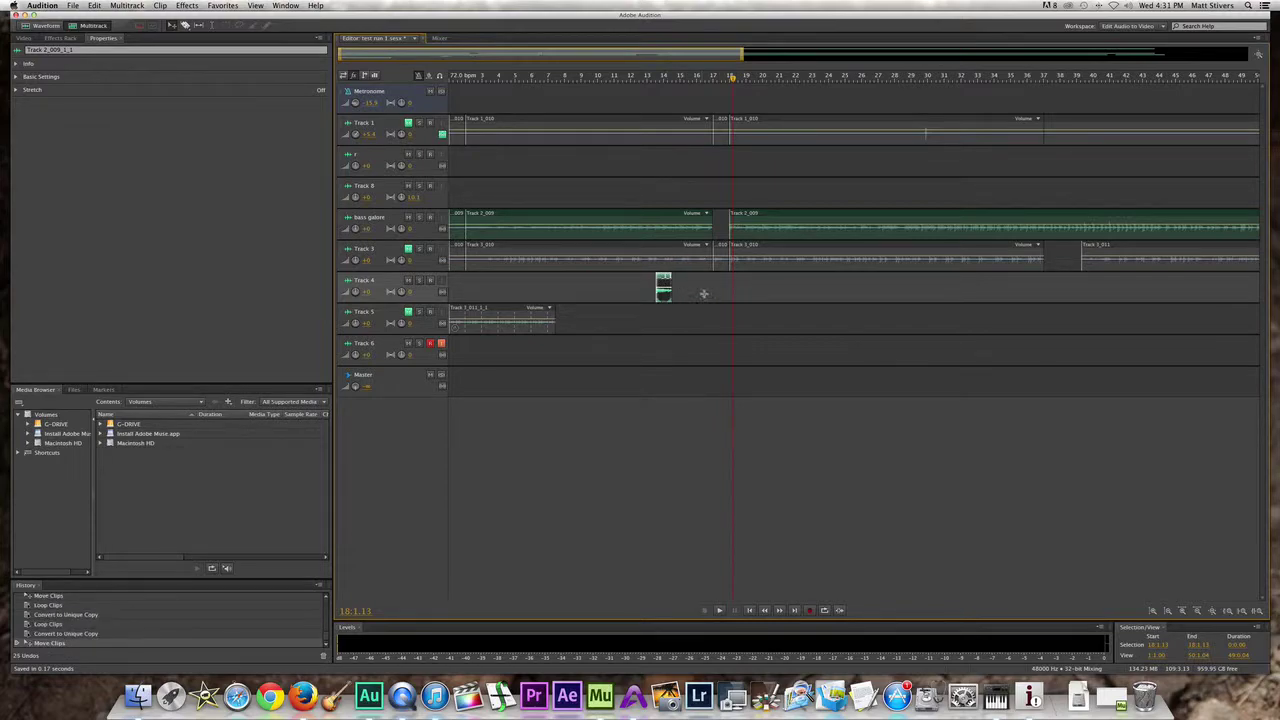
pyautogui.moveTo(670, 284); pyautogui.dragTo(790, 290)
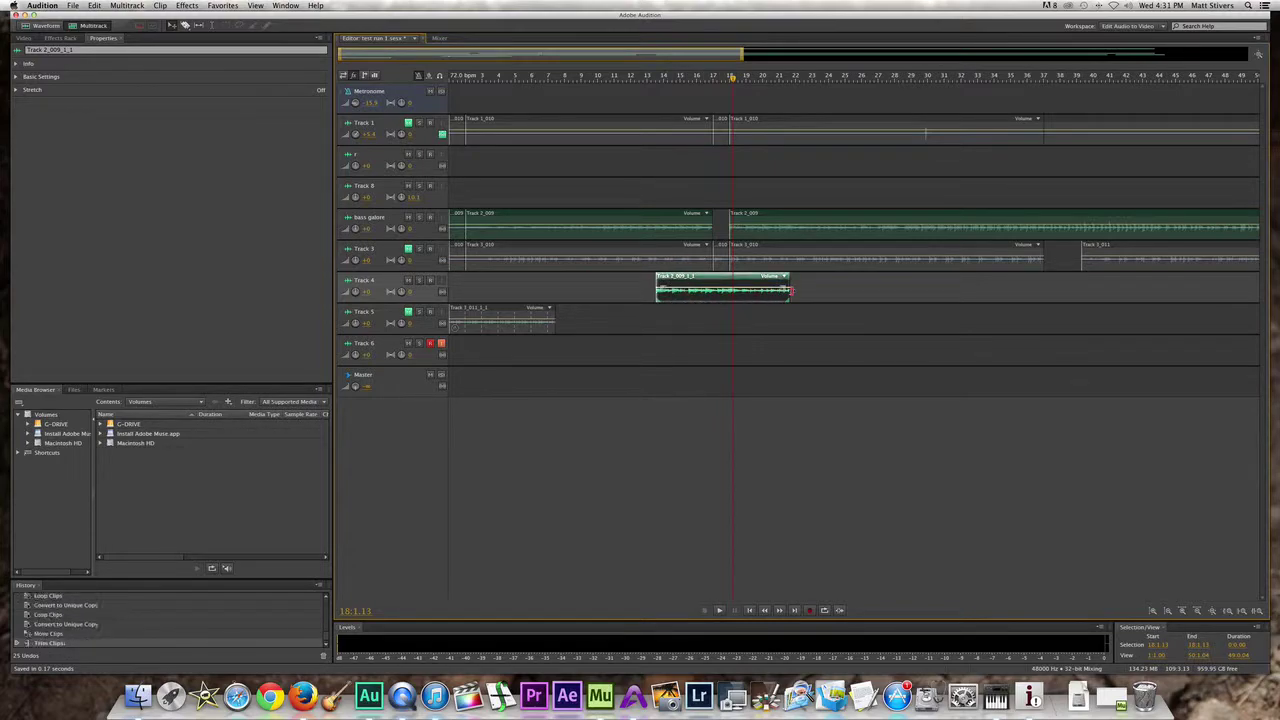
pyautogui.press('super+z')
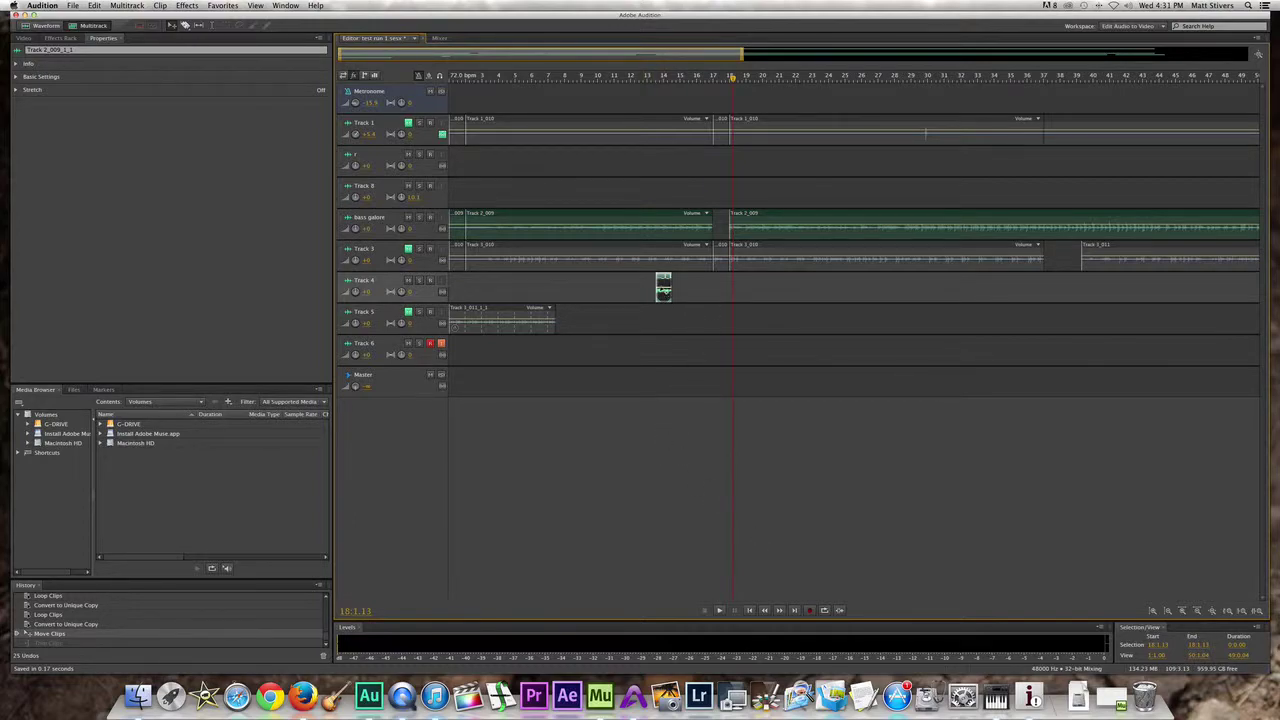
# Trial-extend the looped Track 4 clip to about bar 26, then undo it.
pyautogui.rightClick(665, 285)
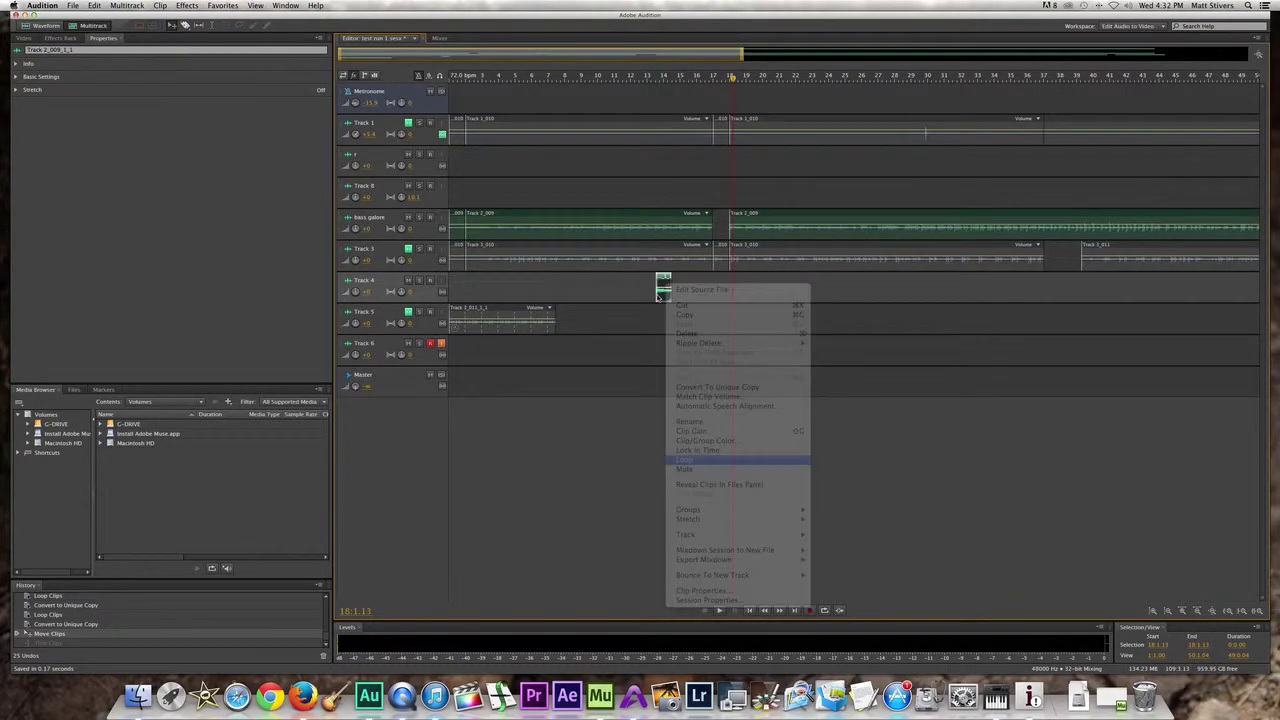
pyautogui.moveTo(671, 282); pyautogui.dragTo(838, 282)
pyautogui.press('super+z')
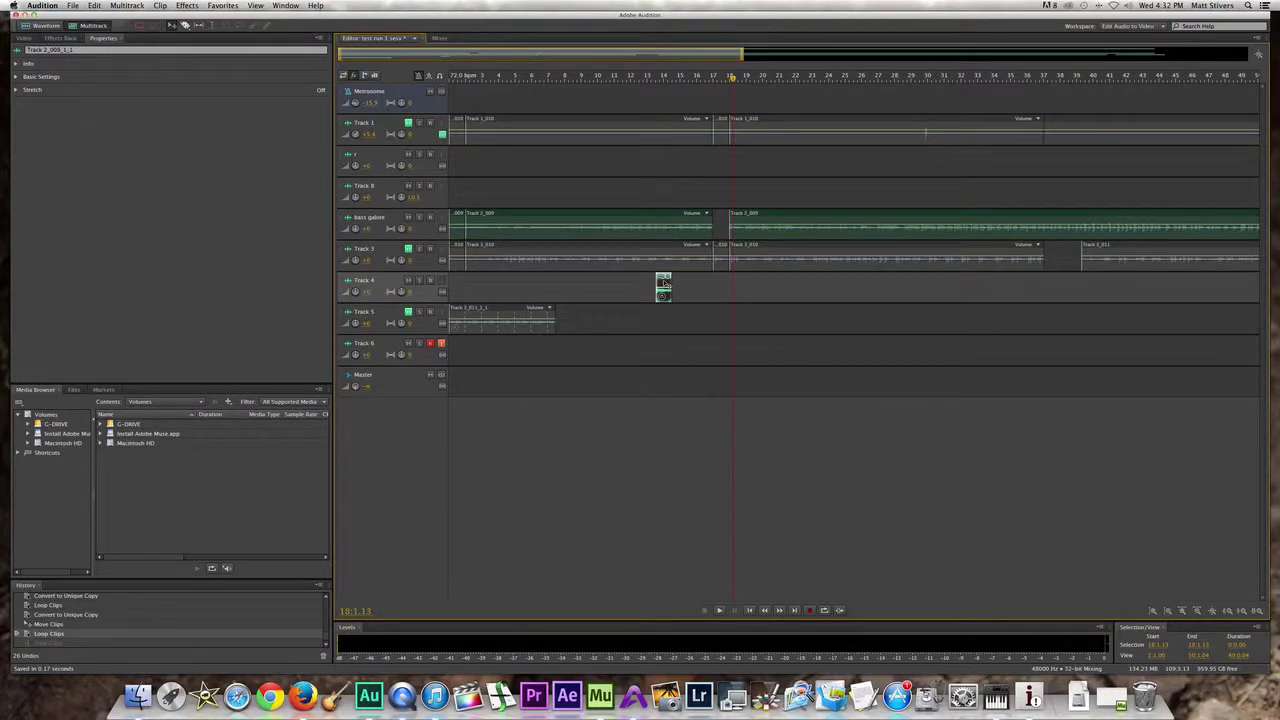
# Convert the Track 4 clip to a unique copy, enable Loop, and undo a trial extension.
pyautogui.rightClick(664, 283)
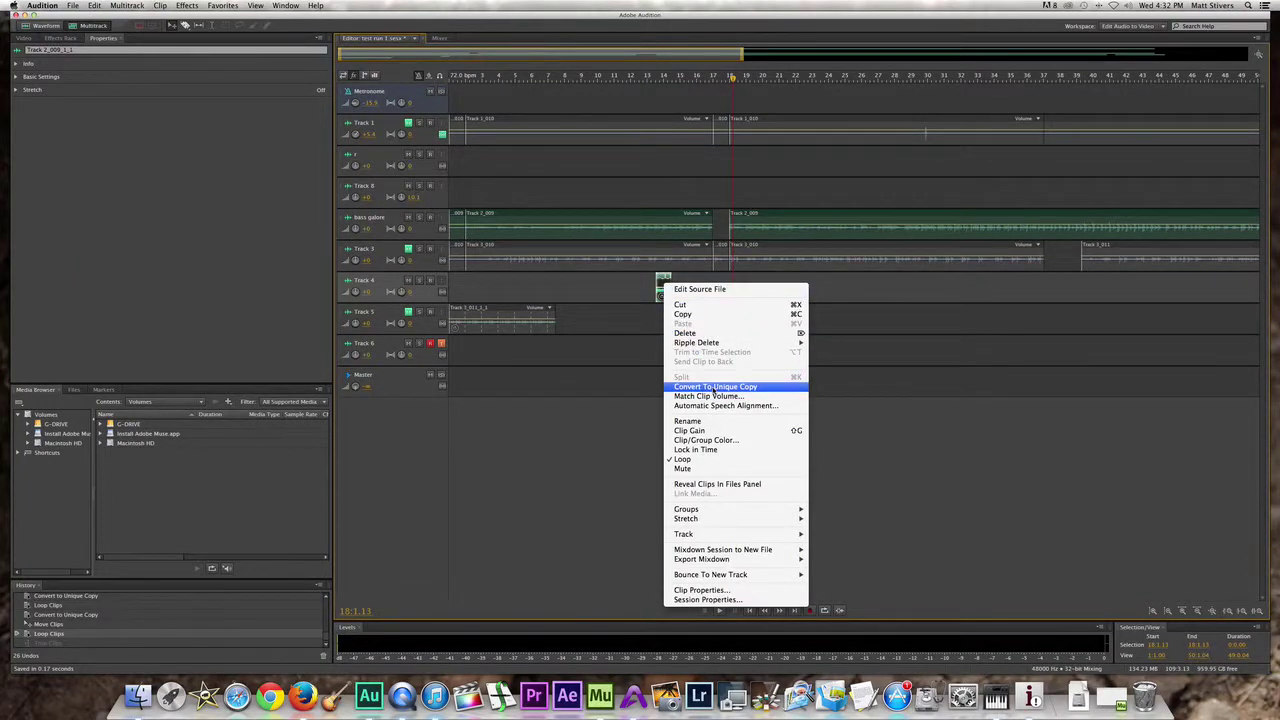
pyautogui.click(713, 388)
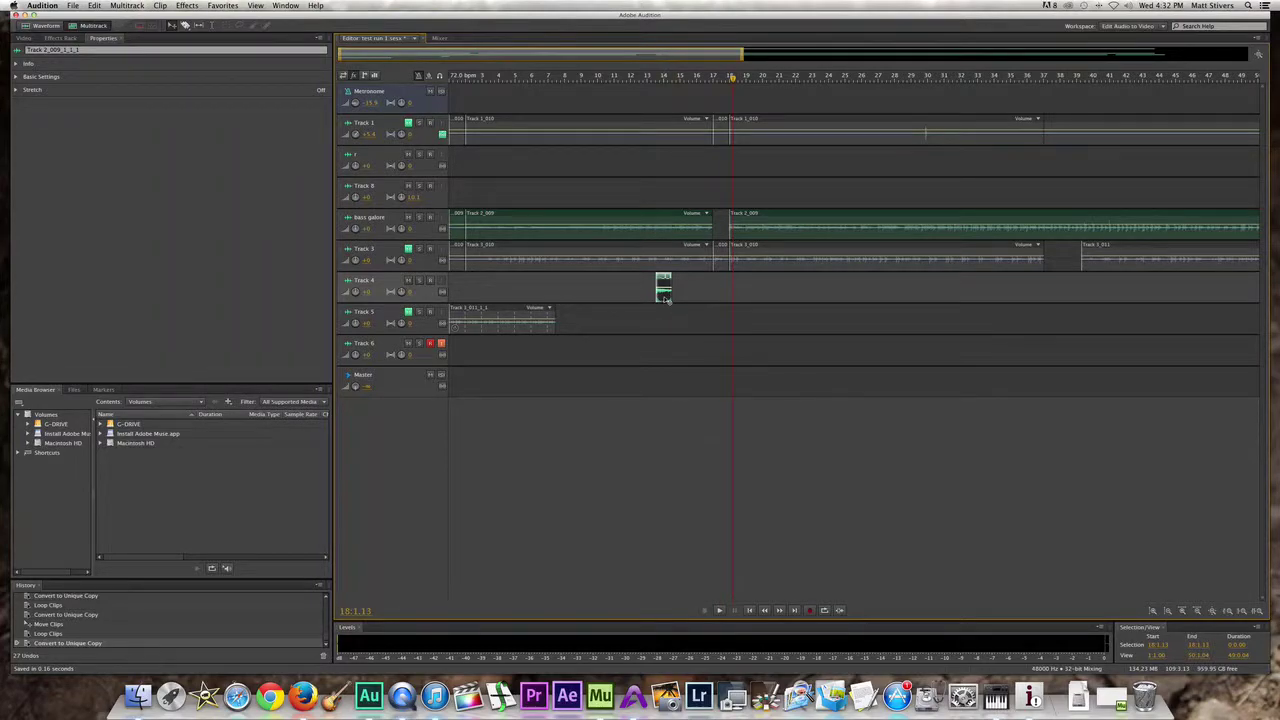
pyautogui.rightClick(664, 298)
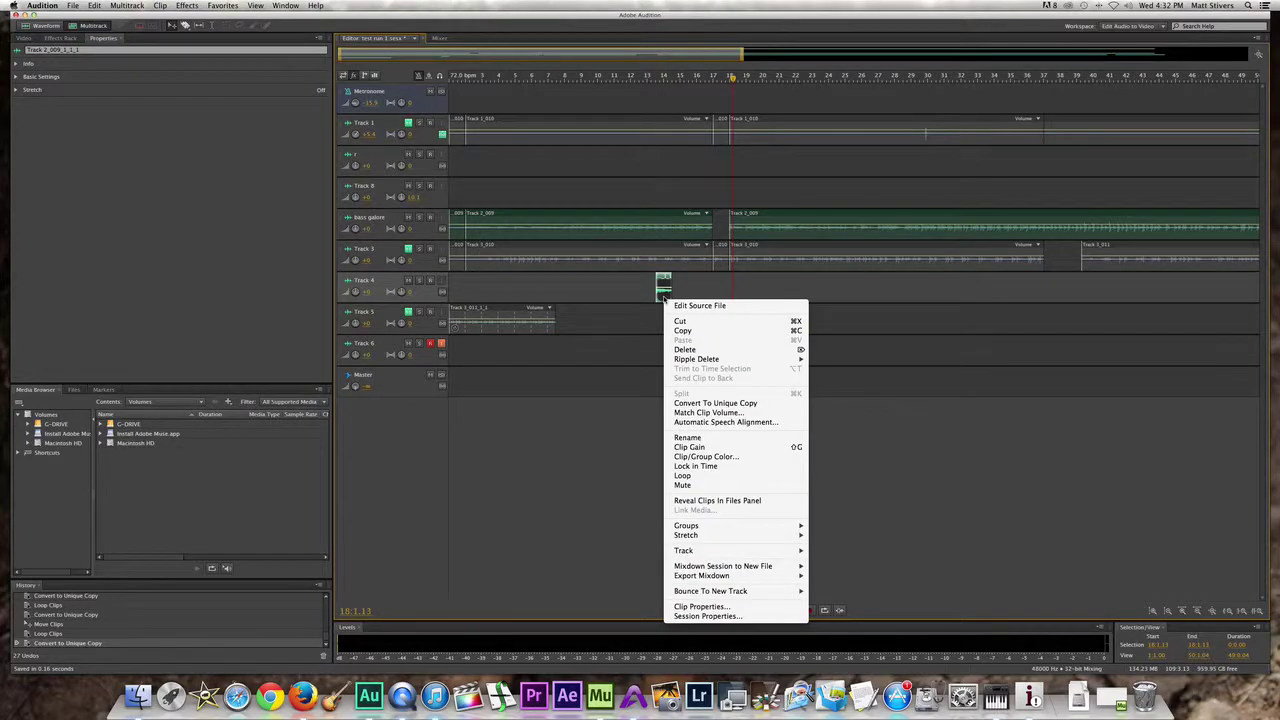
pyautogui.click(684, 475)
pyautogui.moveTo(671, 286); pyautogui.dragTo(875, 295)
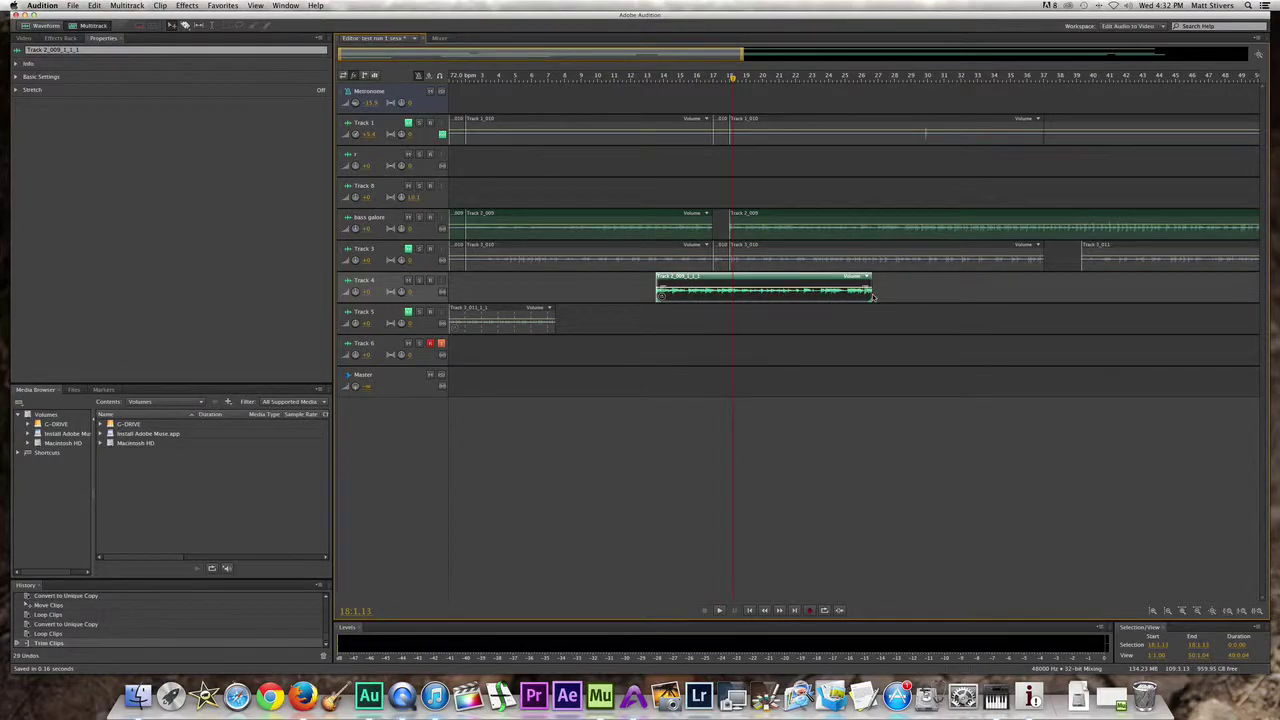
pyautogui.press('super+z')
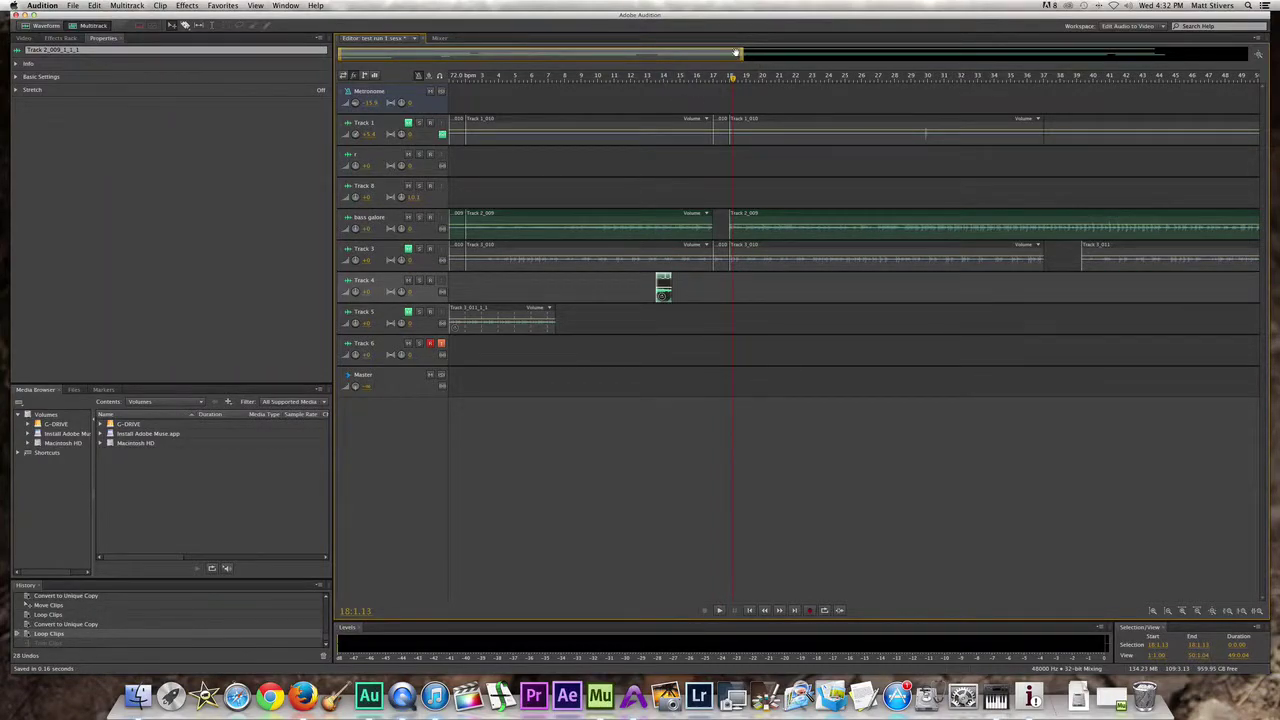
# Zoom in on the first bars, undo a trial lengthening, and open the clip in the Waveform editor.
pyautogui.moveTo(736, 52); pyautogui.dragTo(556, 52)
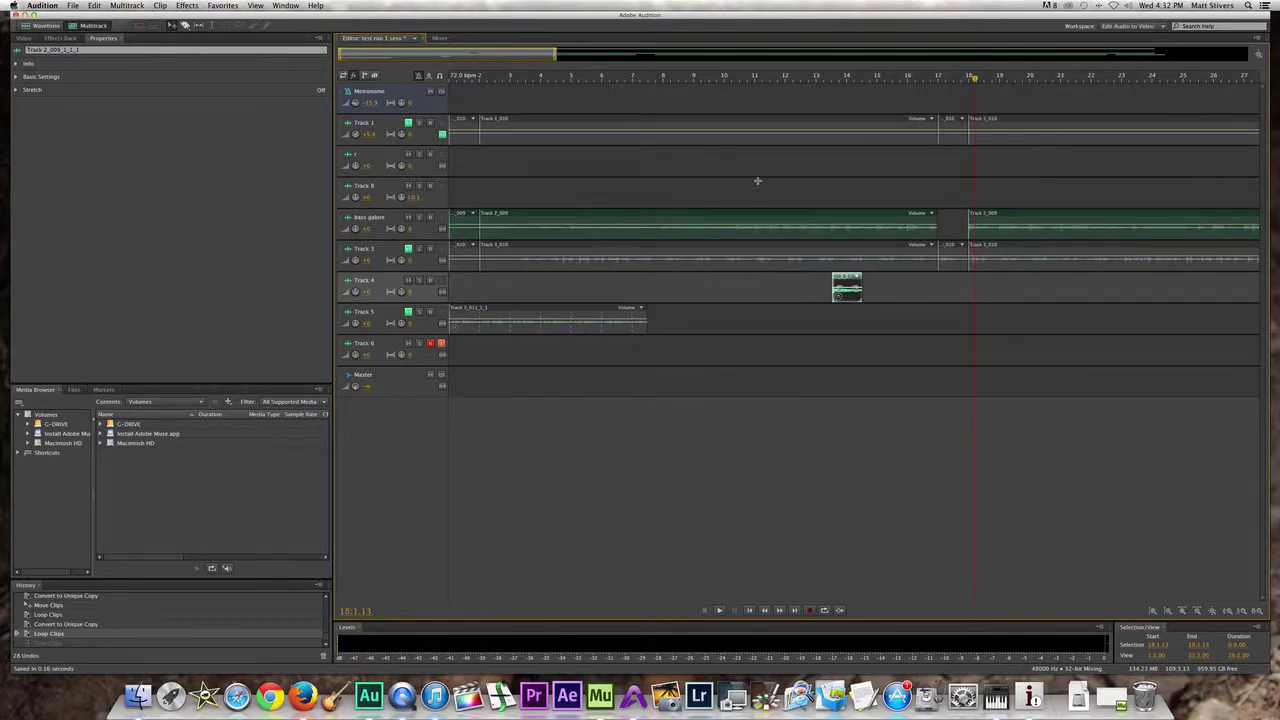
pyautogui.click(880, 289)
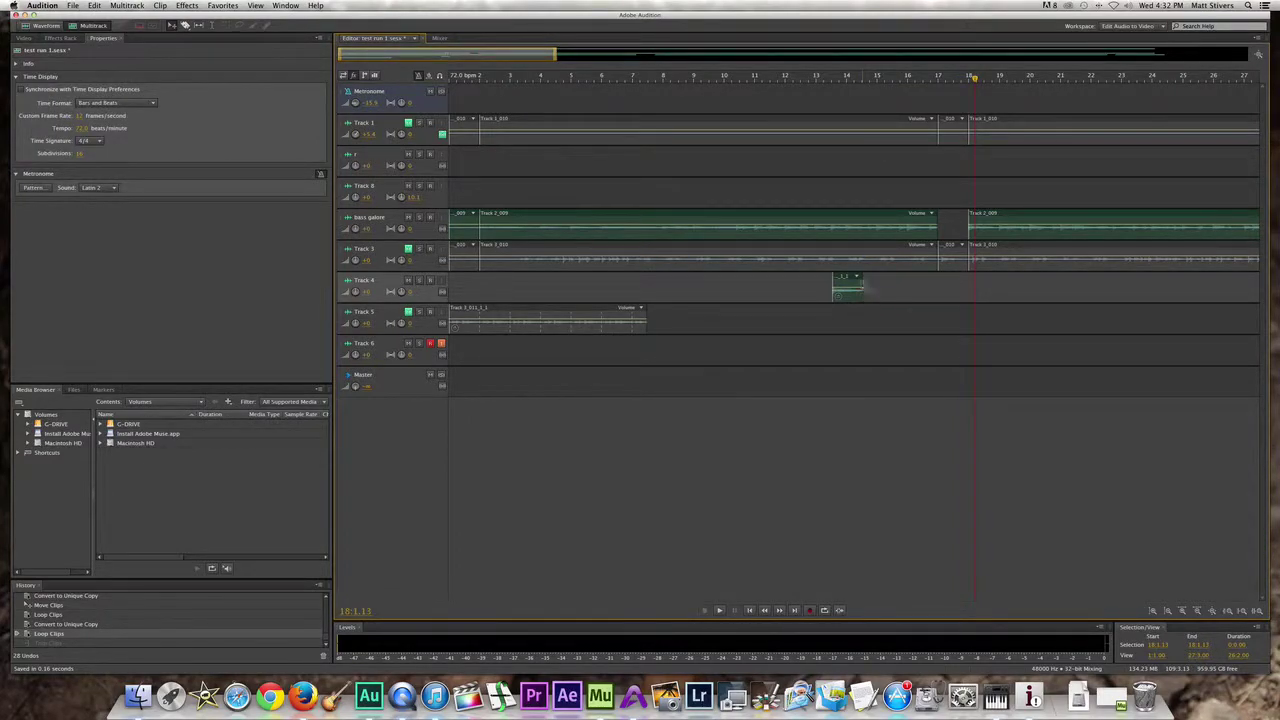
pyautogui.moveTo(864, 283); pyautogui.dragTo(921, 286)
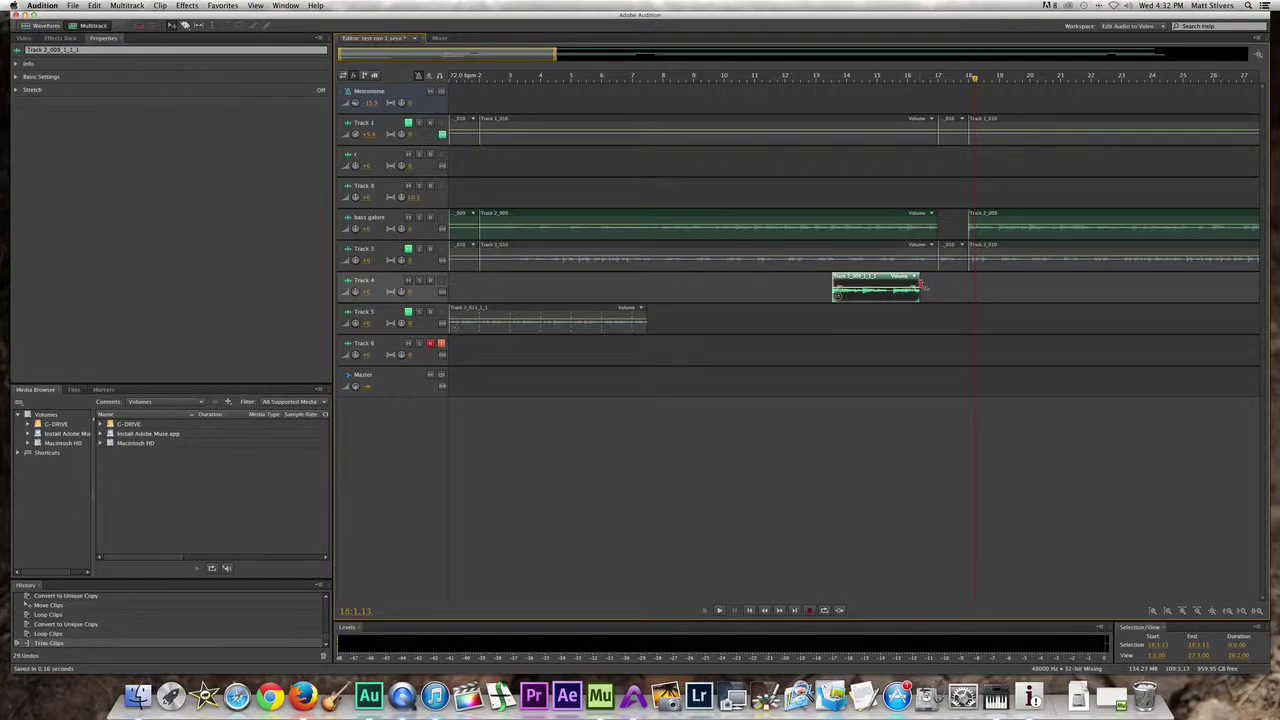
pyautogui.press('super+z')
pyautogui.doubleClick(853, 295)
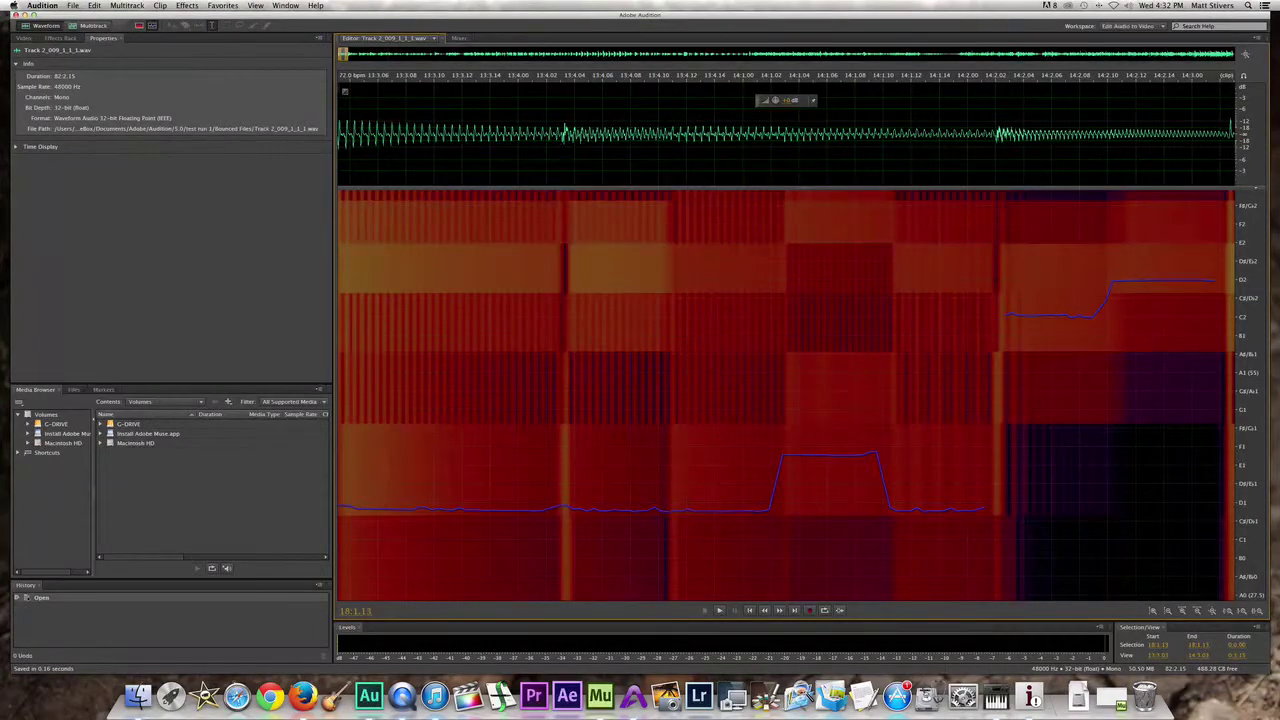
pyautogui.click(93, 25)
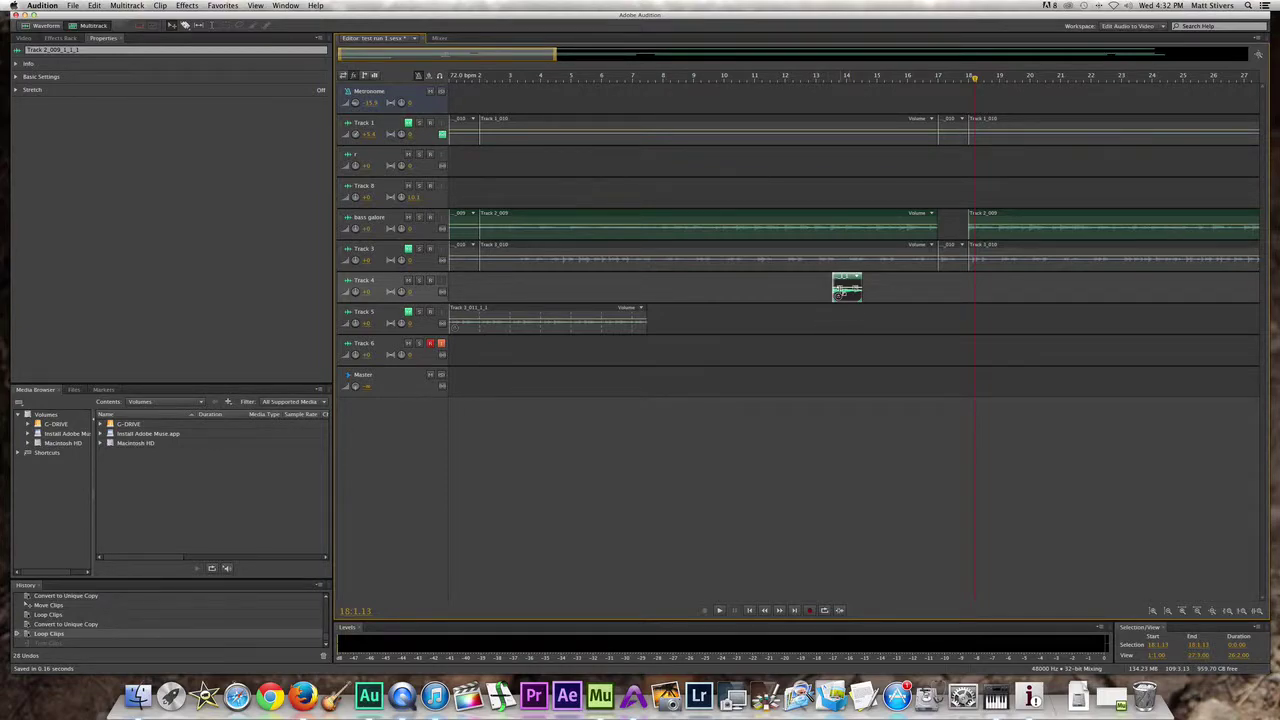
# Toggle Loop on the Track 4 clip and undo it, then browse the Effects, Multitrack and Clip menus.
pyautogui.rightClick(847, 283)
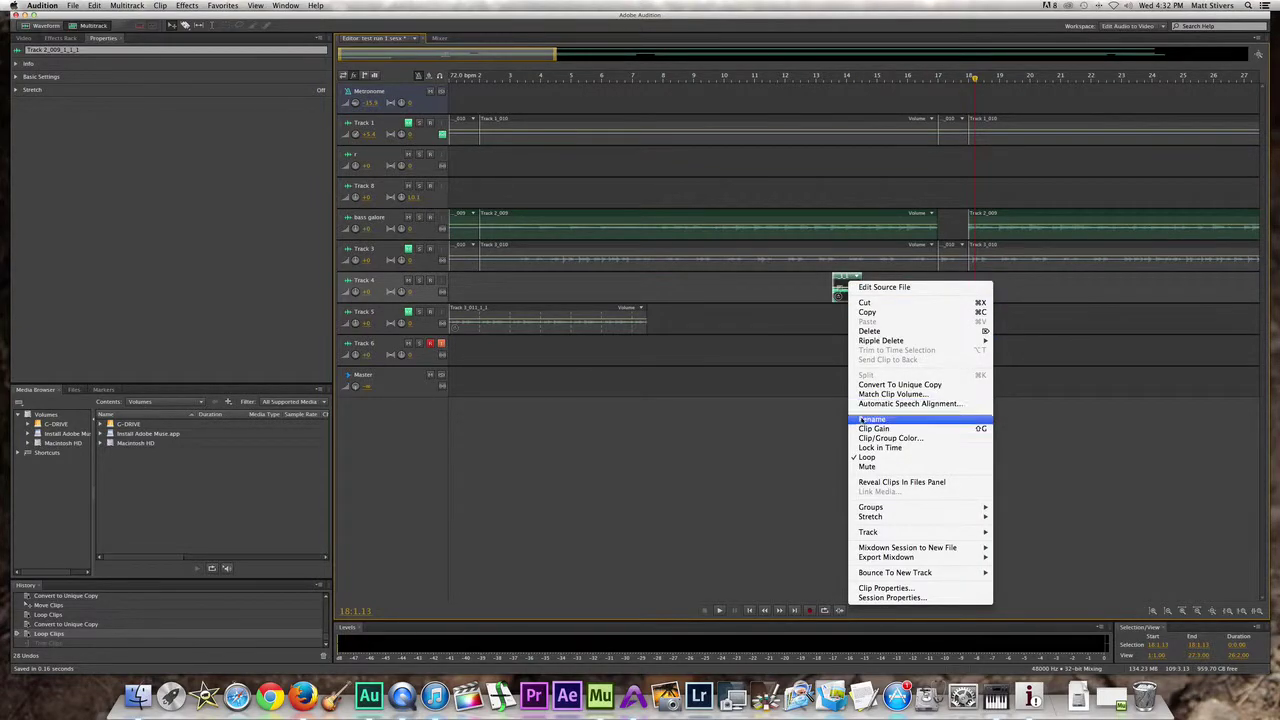
pyautogui.click(866, 457)
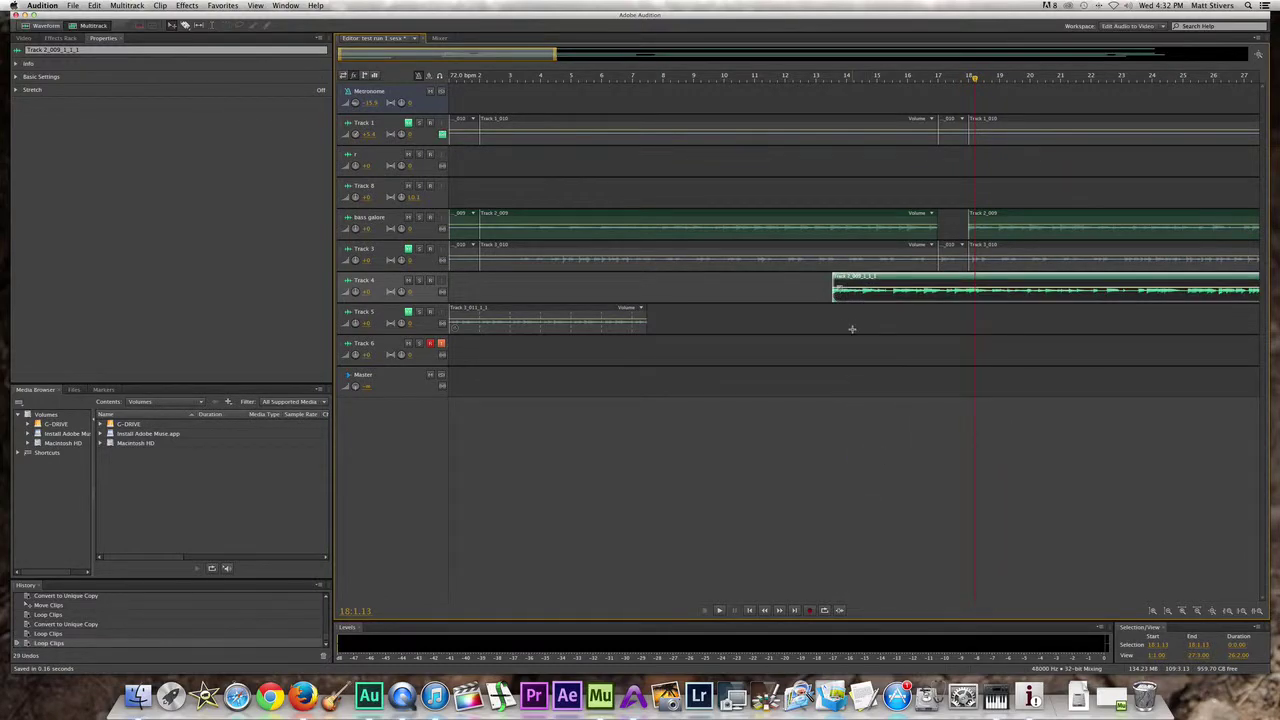
pyautogui.press('super+z')
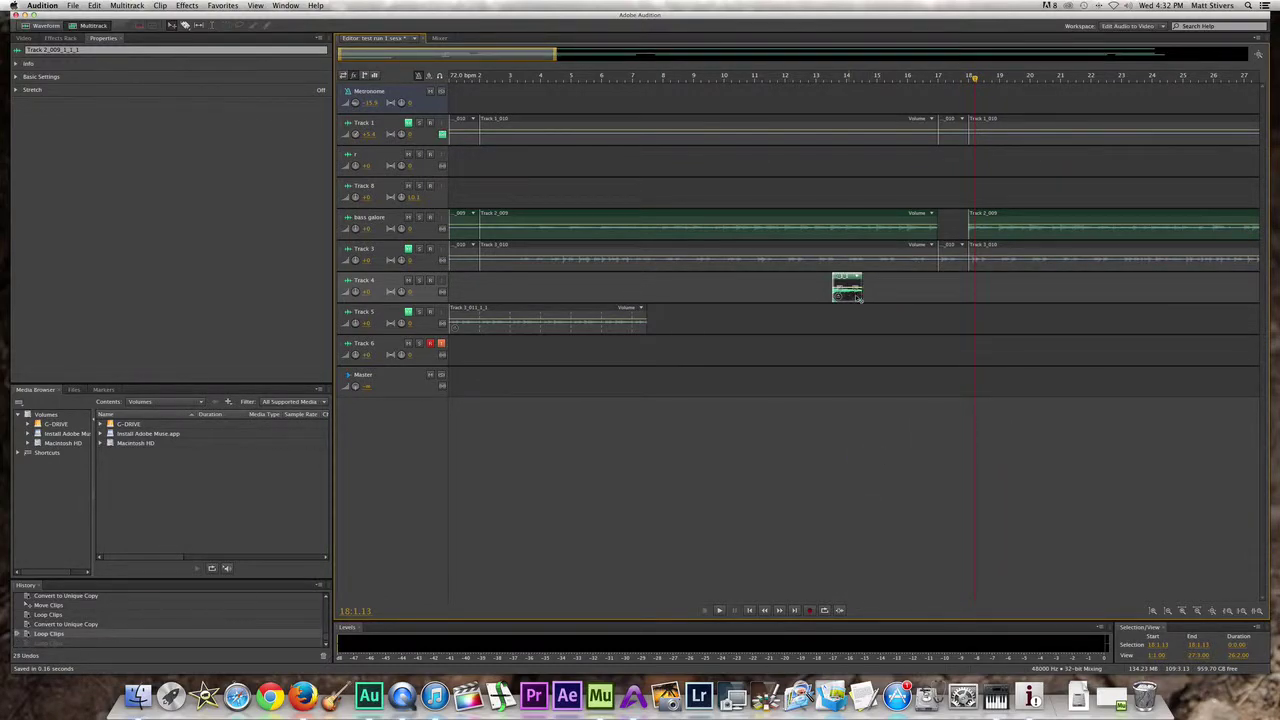
pyautogui.click(186, 6)
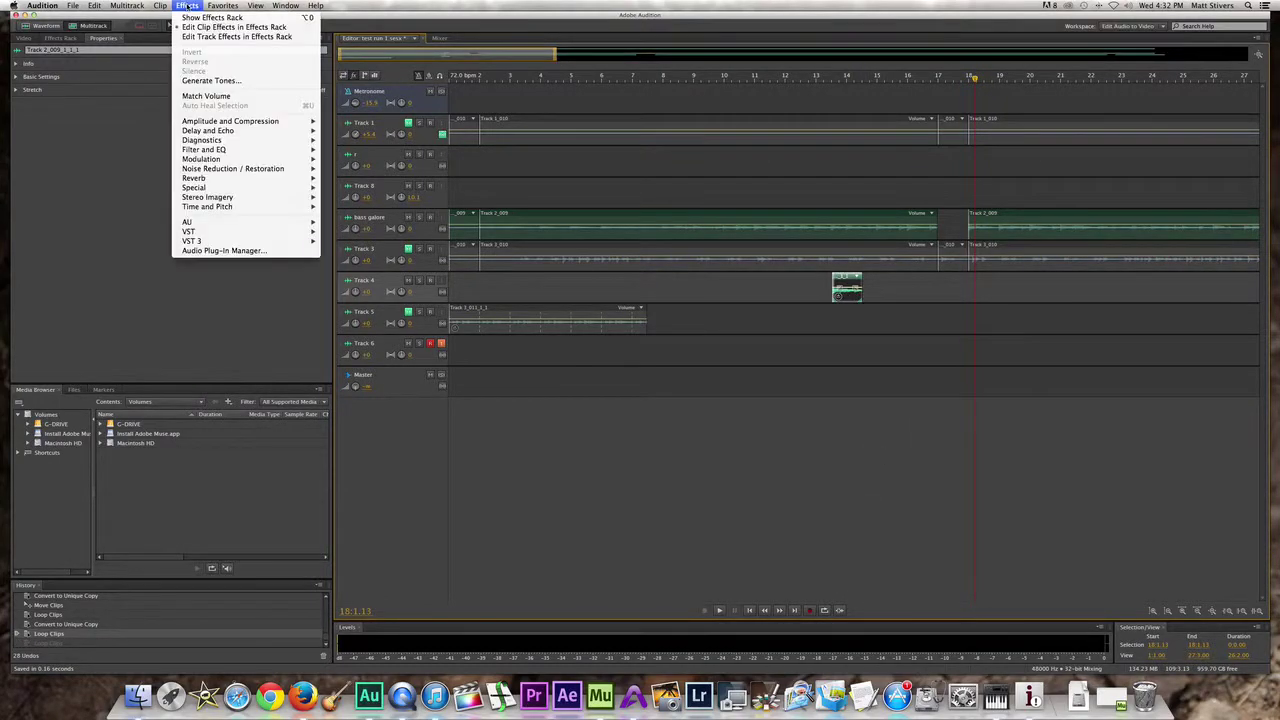
pyautogui.moveTo(136, 6)
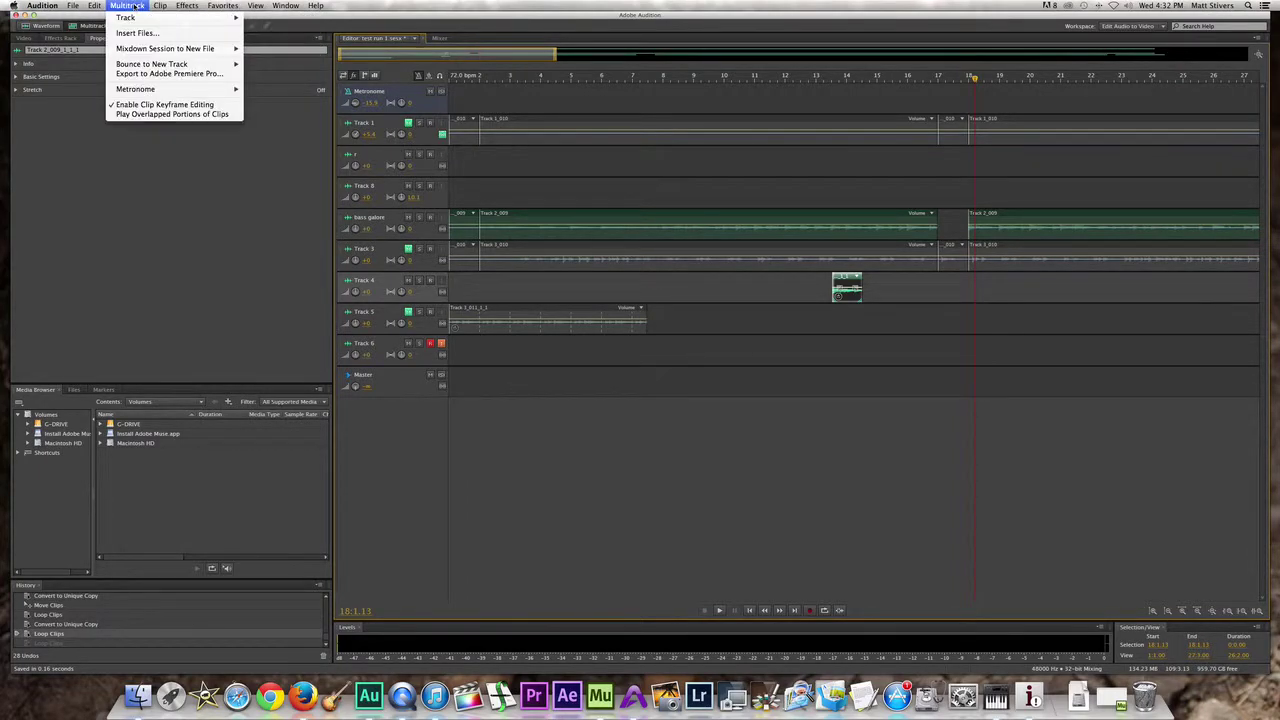
pyautogui.moveTo(94, 6)
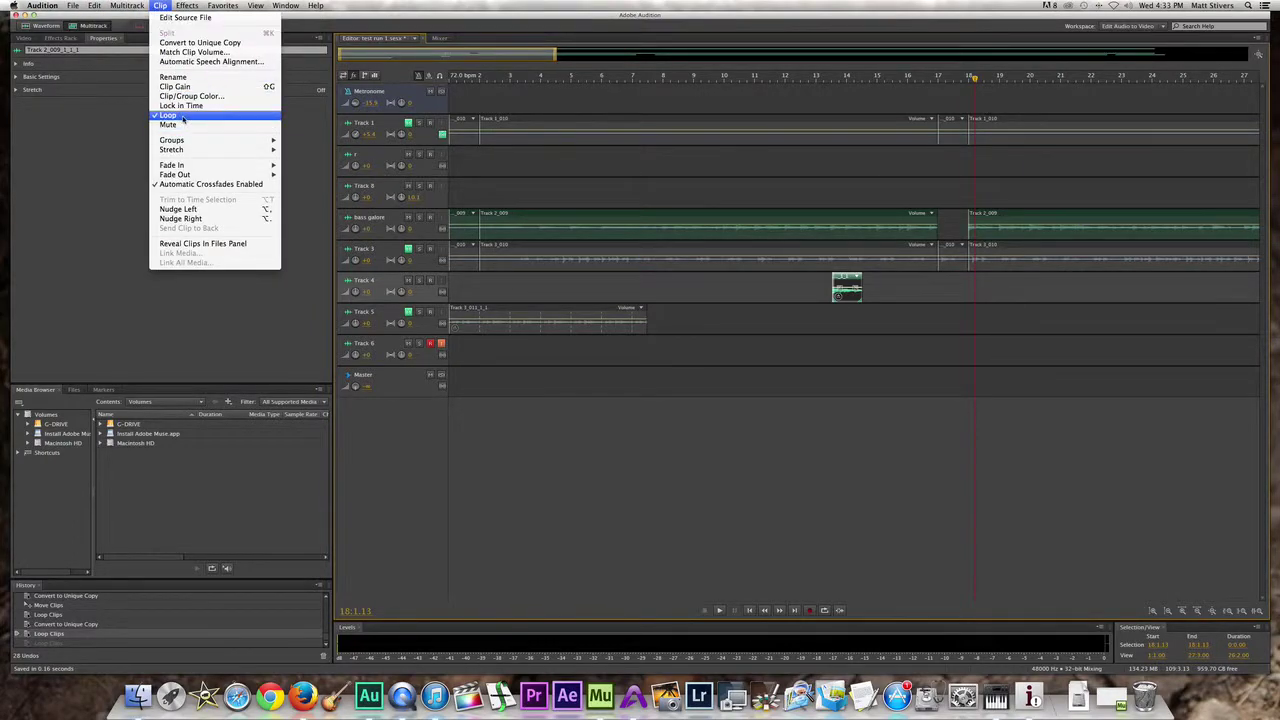
# Apply Clip > Convert to Unique Copy to the short Track 4 bass clip near bar 14.
pyautogui.click(199, 43)
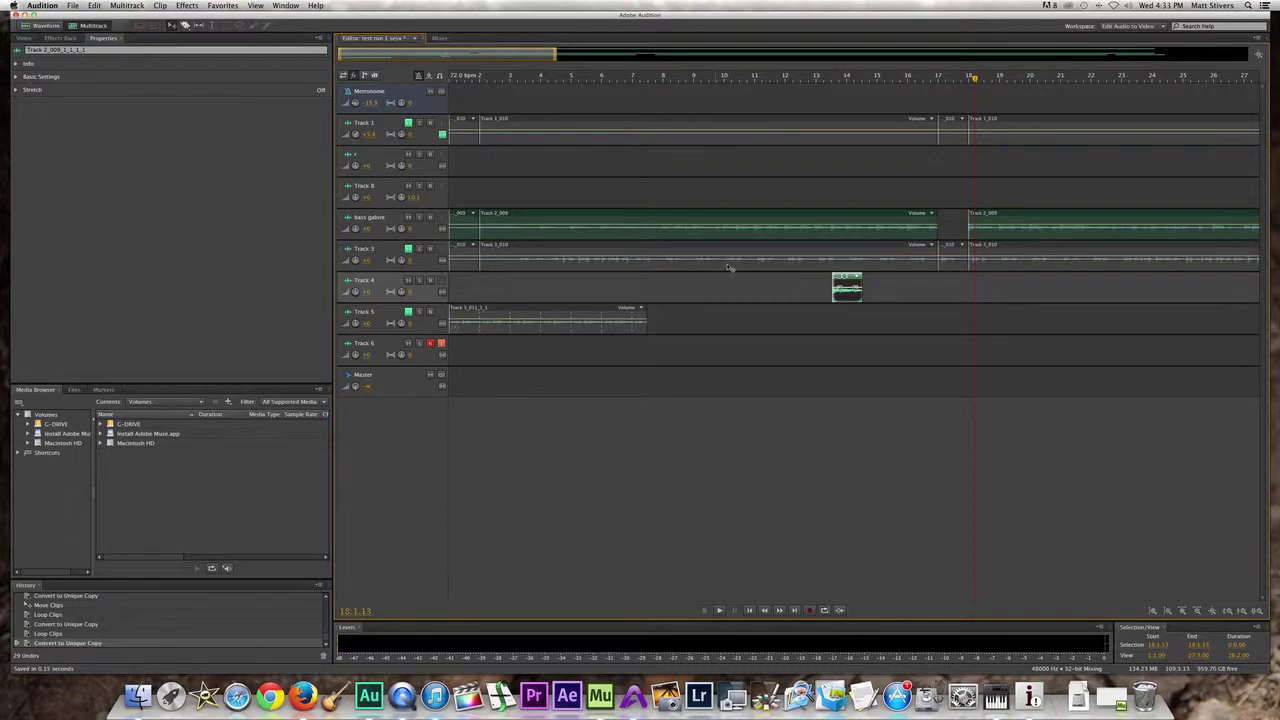
pyautogui.click(127, 5)
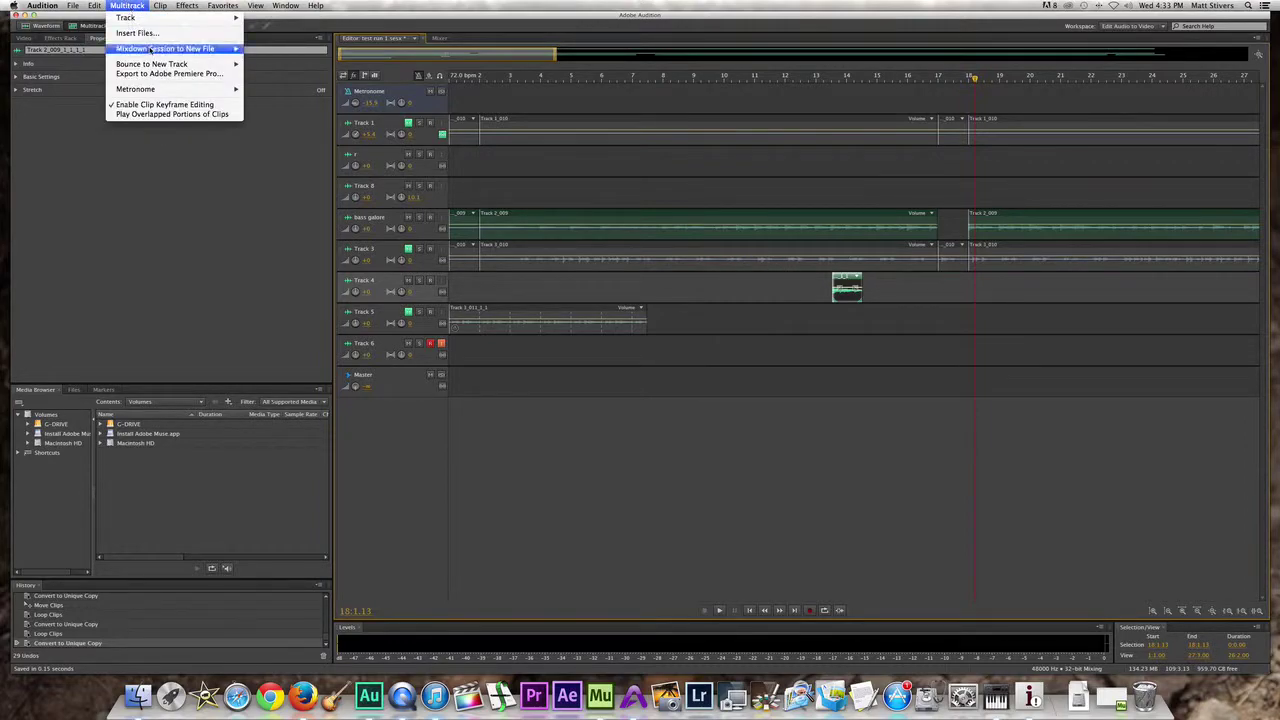
pyautogui.moveTo(161, 6)
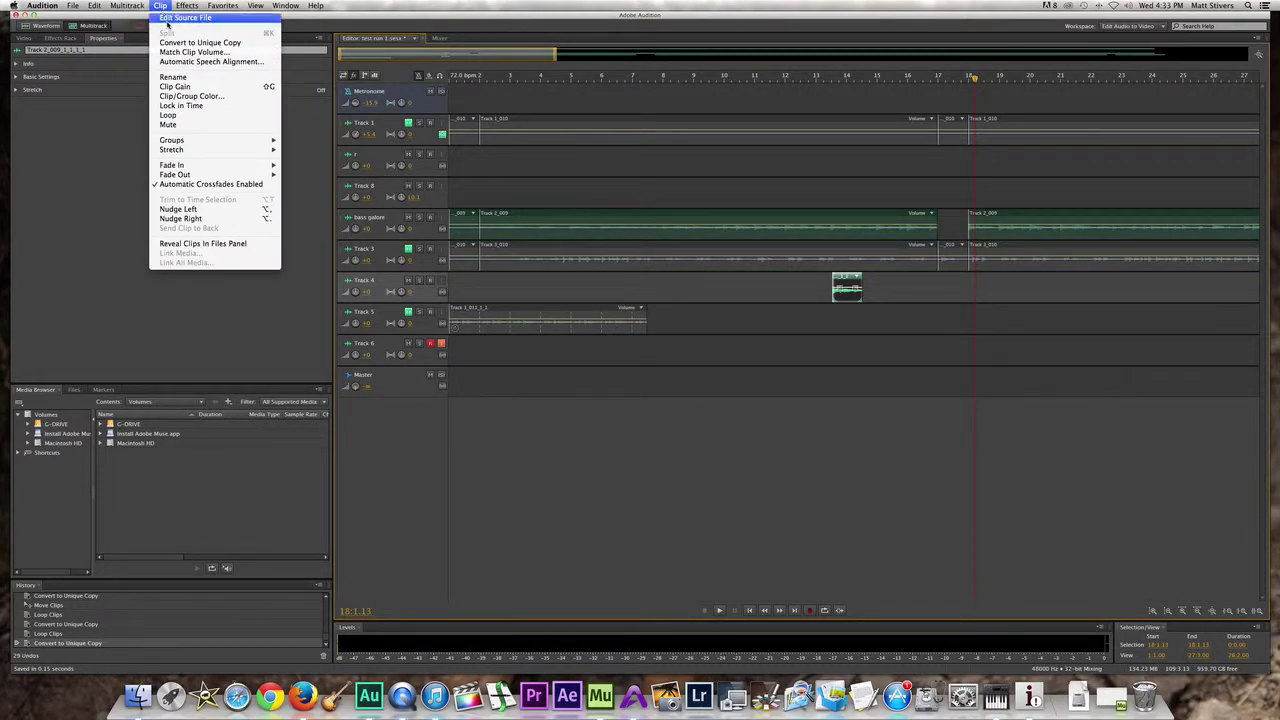
pyautogui.click(184, 44)
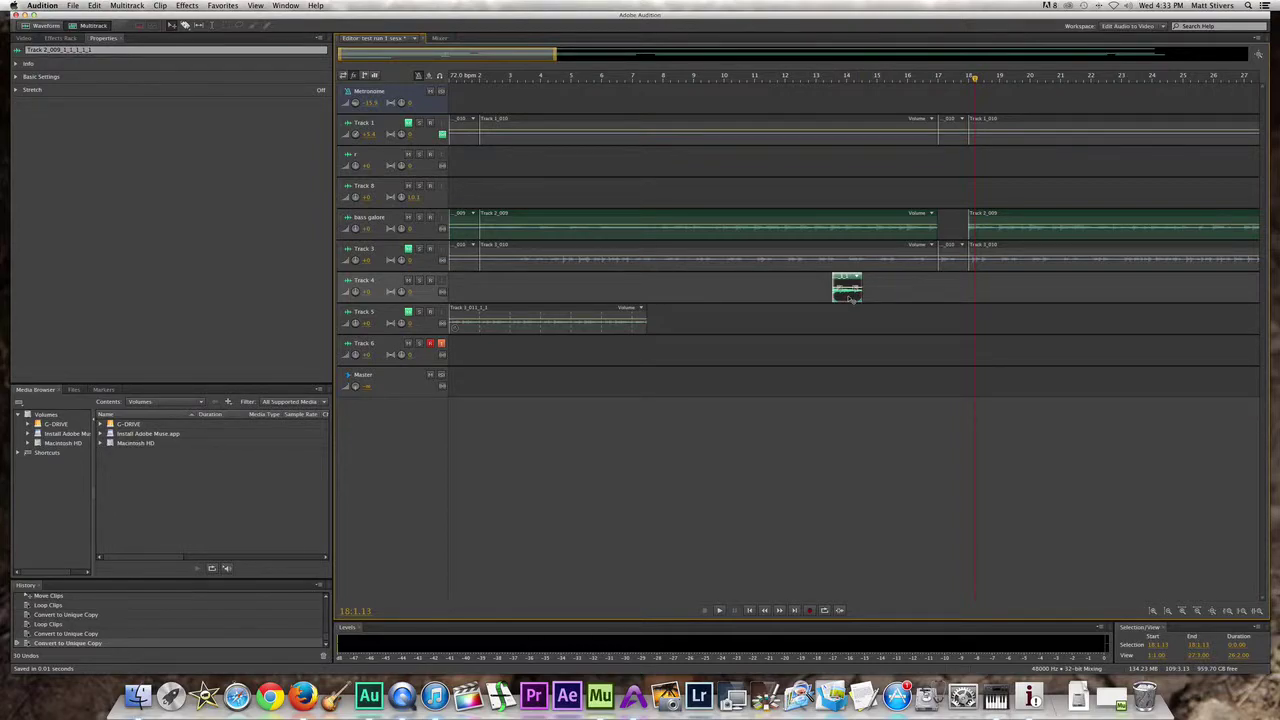
# Turn Lock in Time on and back off for the Track 4 clip, then enable Loop.
pyautogui.rightClick(850, 298)
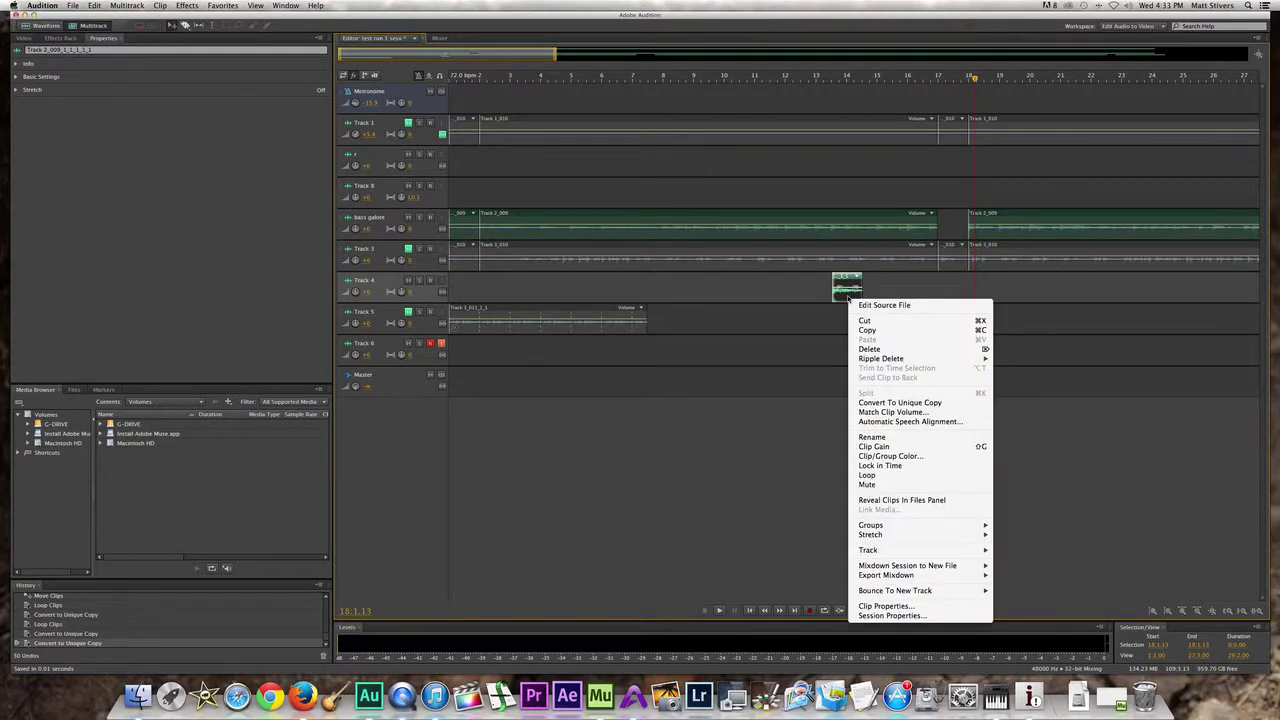
pyautogui.click(875, 466)
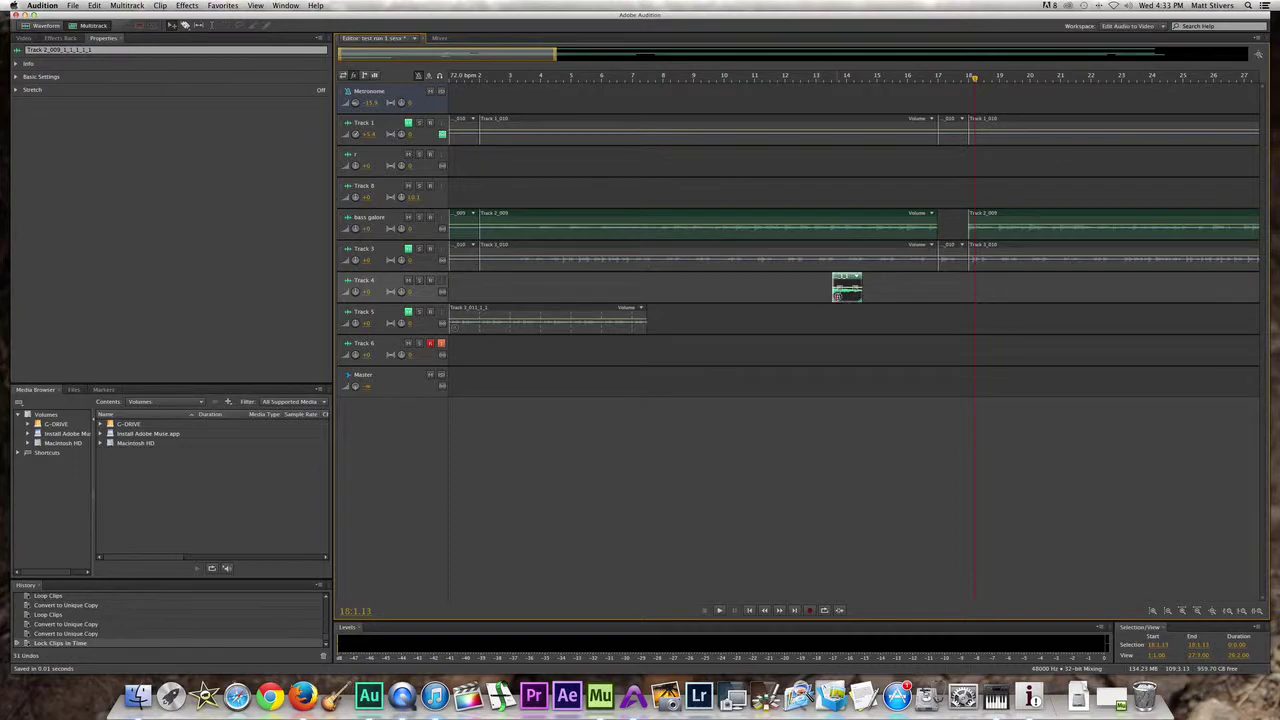
pyautogui.rightClick(845, 299)
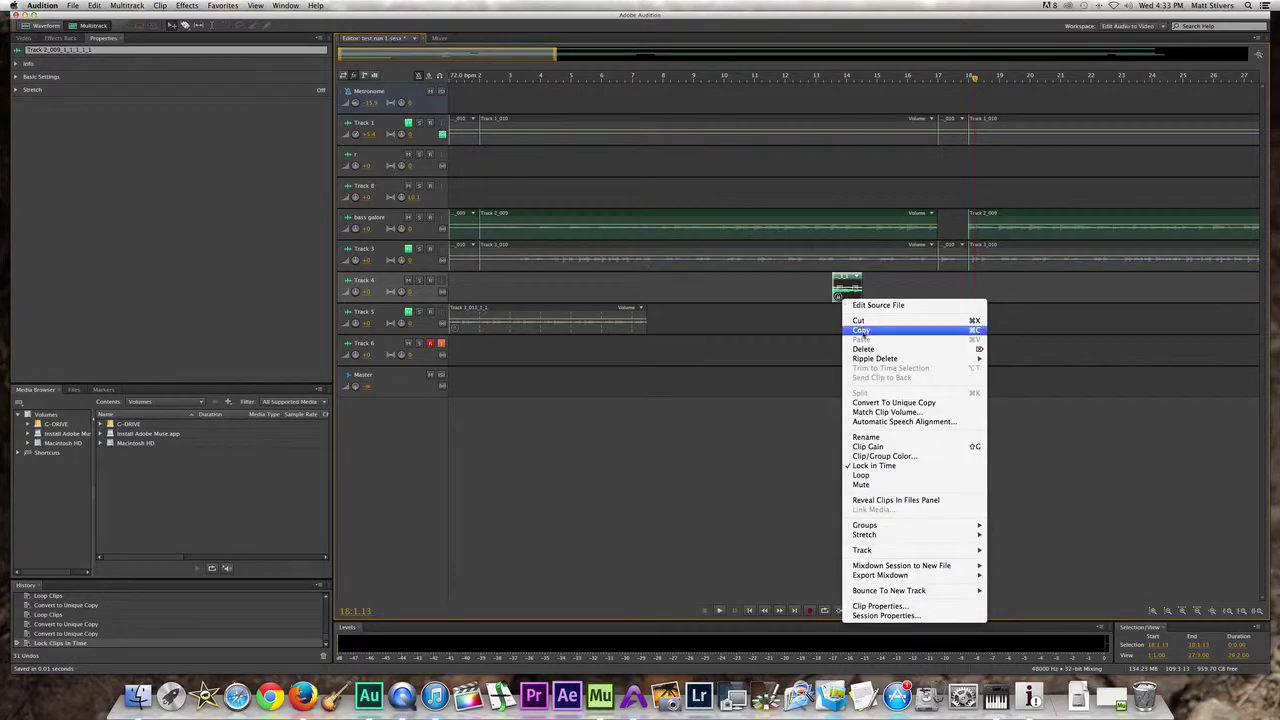
pyautogui.click(891, 466)
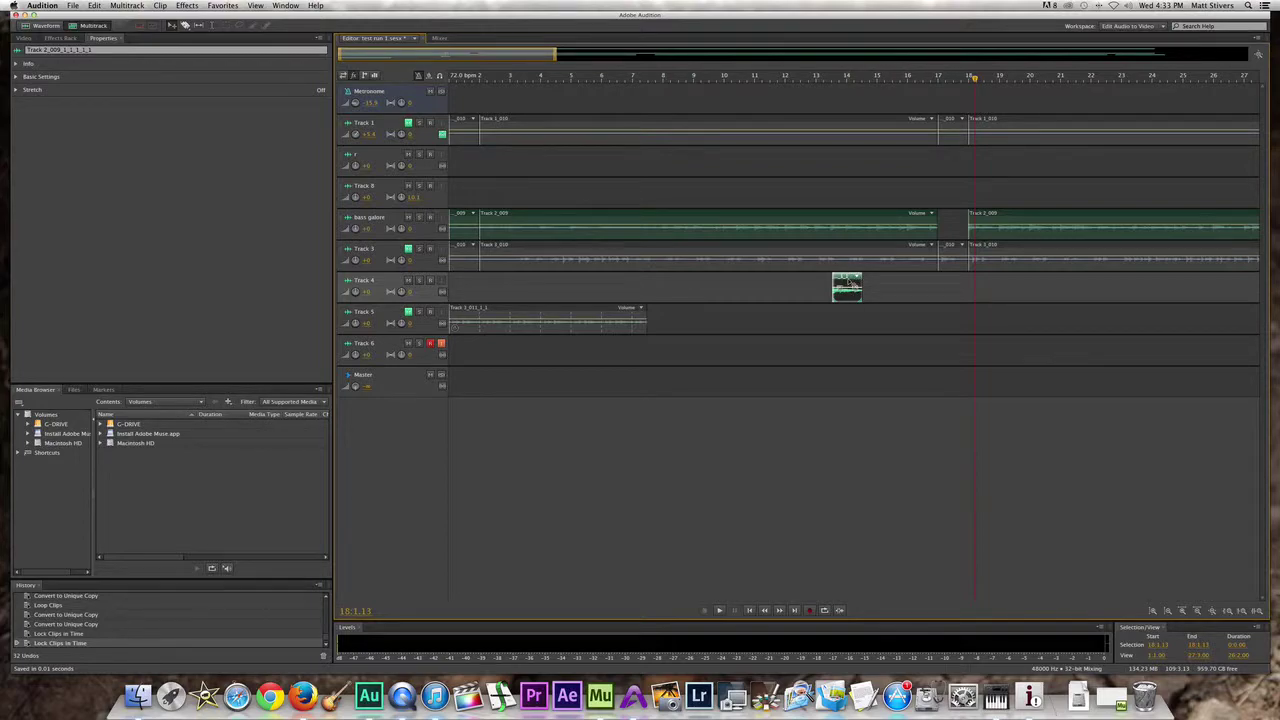
pyautogui.rightClick(848, 284)
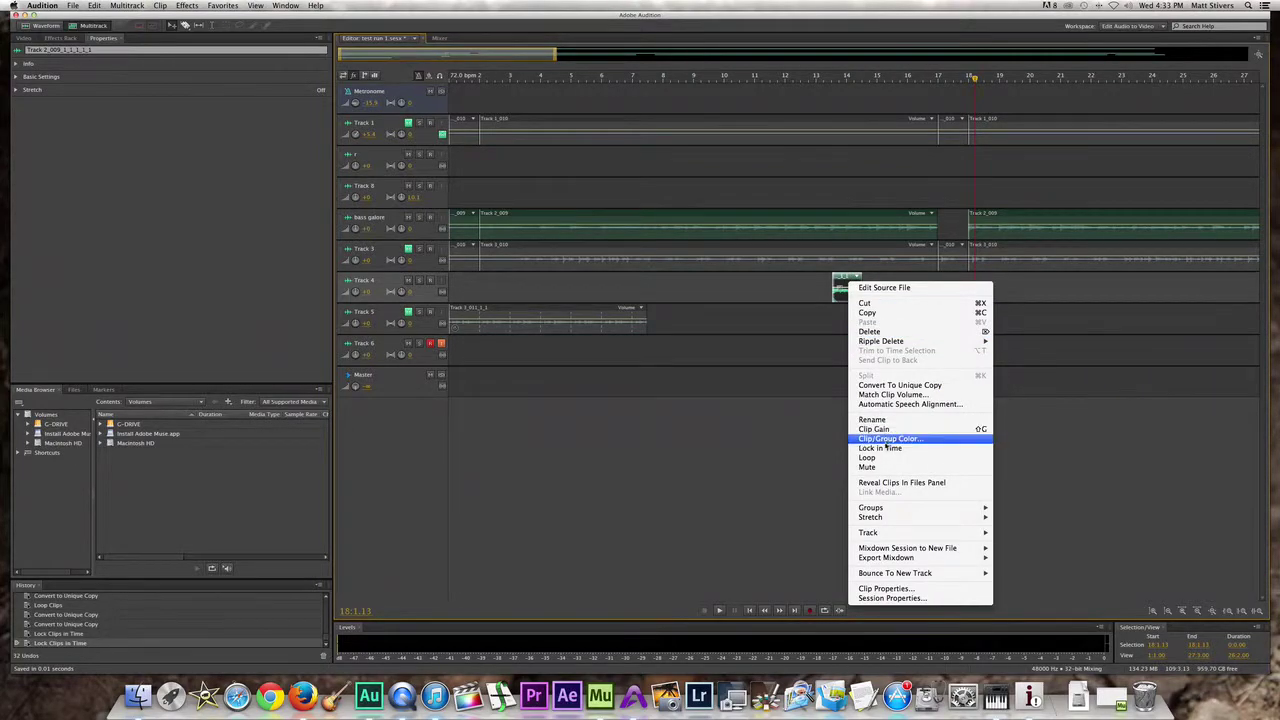
pyautogui.click(877, 460)
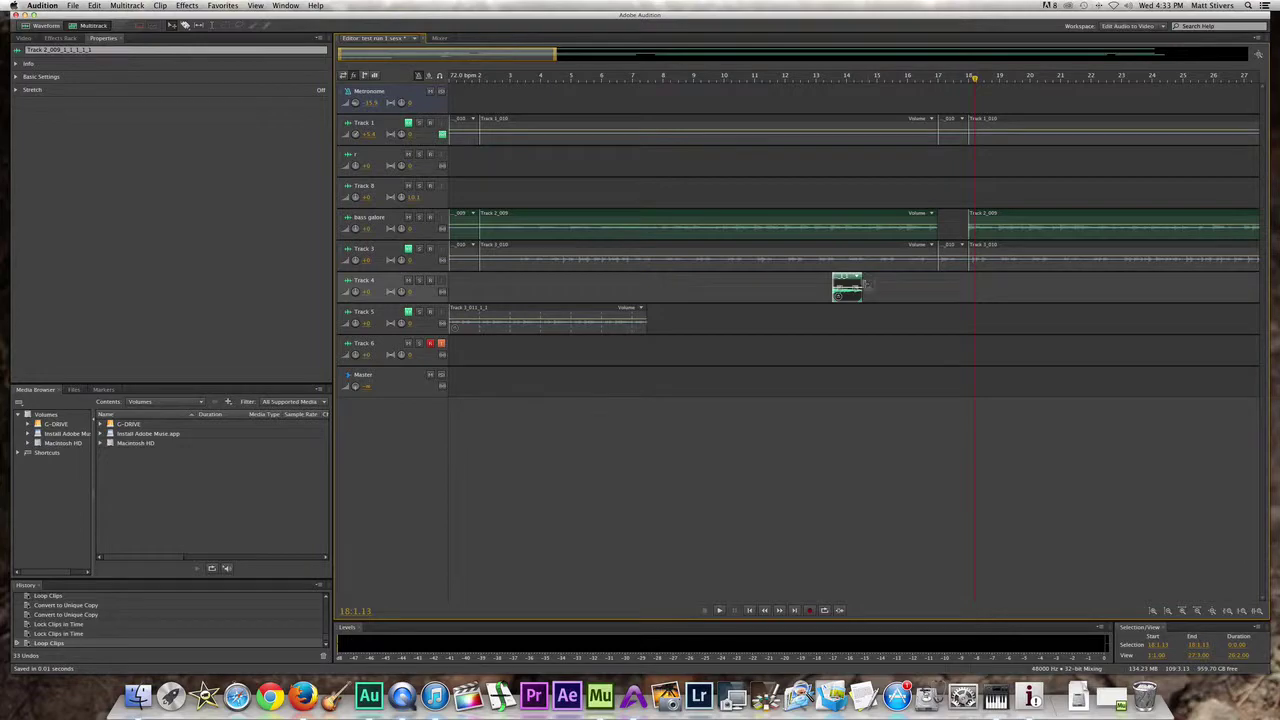
# Stretch the looped Track 4 bass clip to about ten bars and move it to bar 1.
pyautogui.moveTo(876, 288); pyautogui.dragTo(1149, 289)
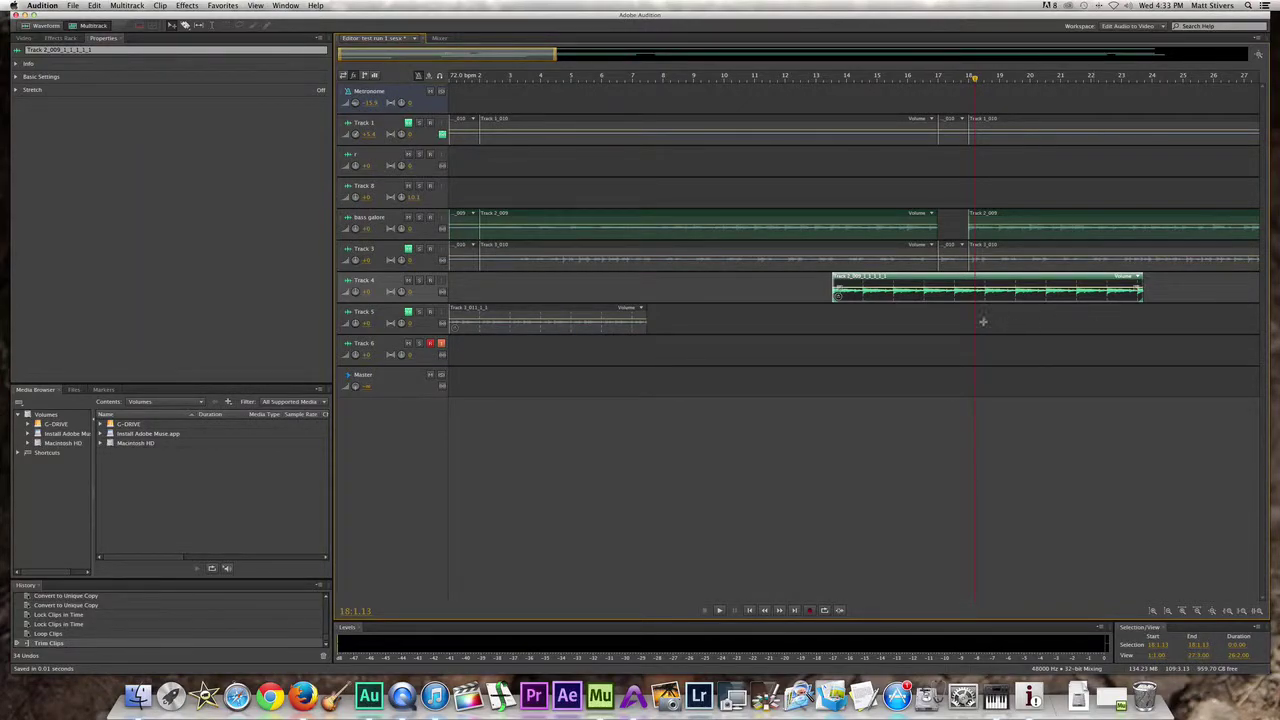
pyautogui.moveTo(936, 284); pyautogui.dragTo(531, 292)
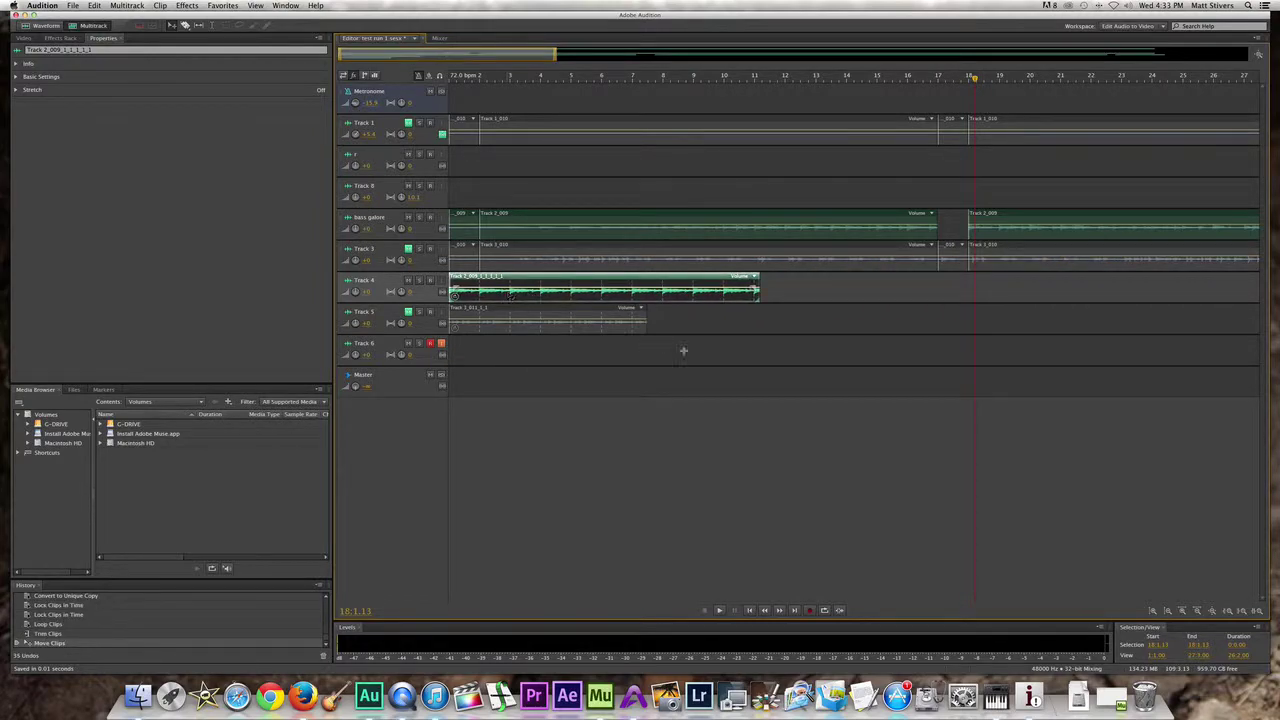
# Extend the Track 5 clip to around bar 17, then lengthen the Track 4 bass loop to match.
pyautogui.click(642, 321)
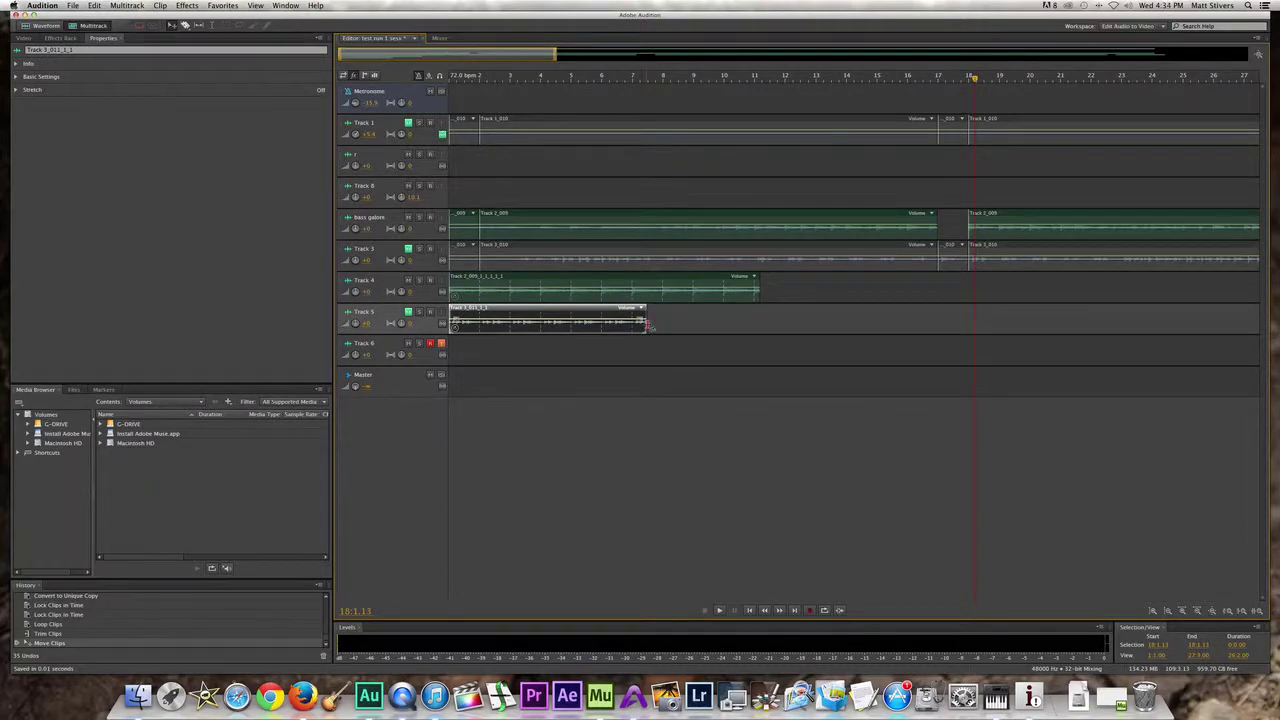
pyautogui.moveTo(646, 322); pyautogui.dragTo(934, 325)
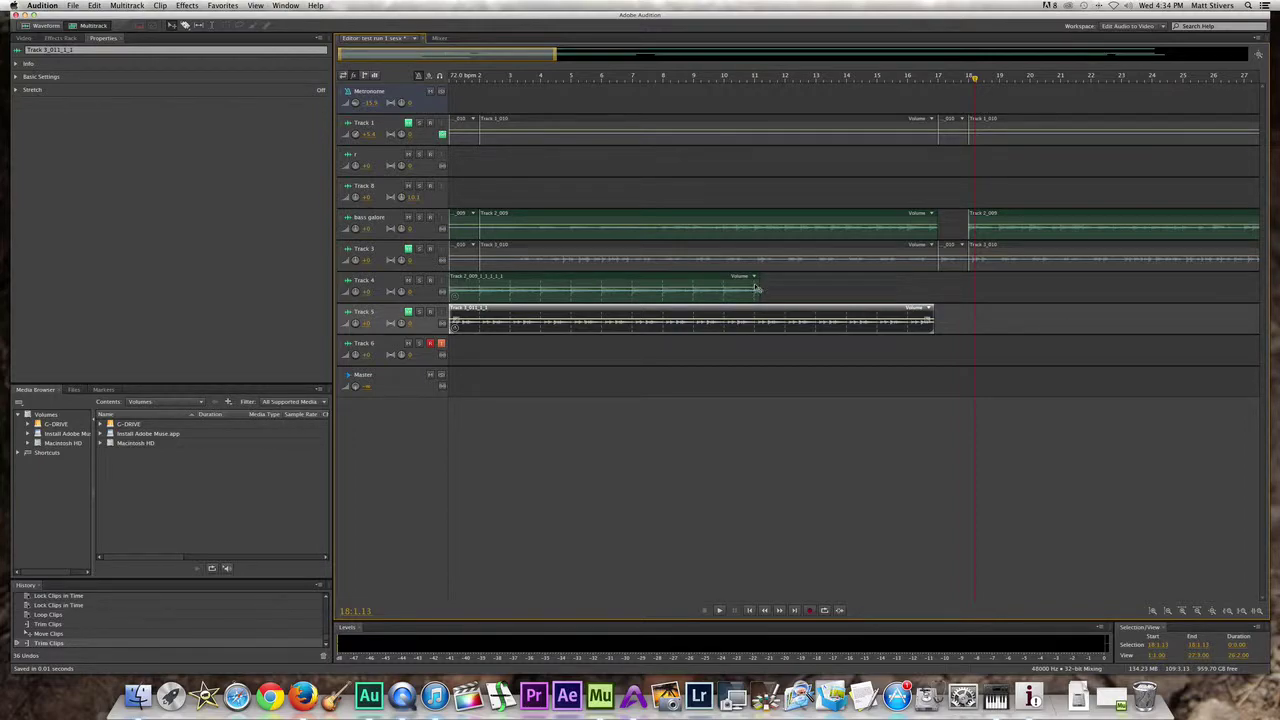
pyautogui.moveTo(762, 288); pyautogui.dragTo(935, 290)
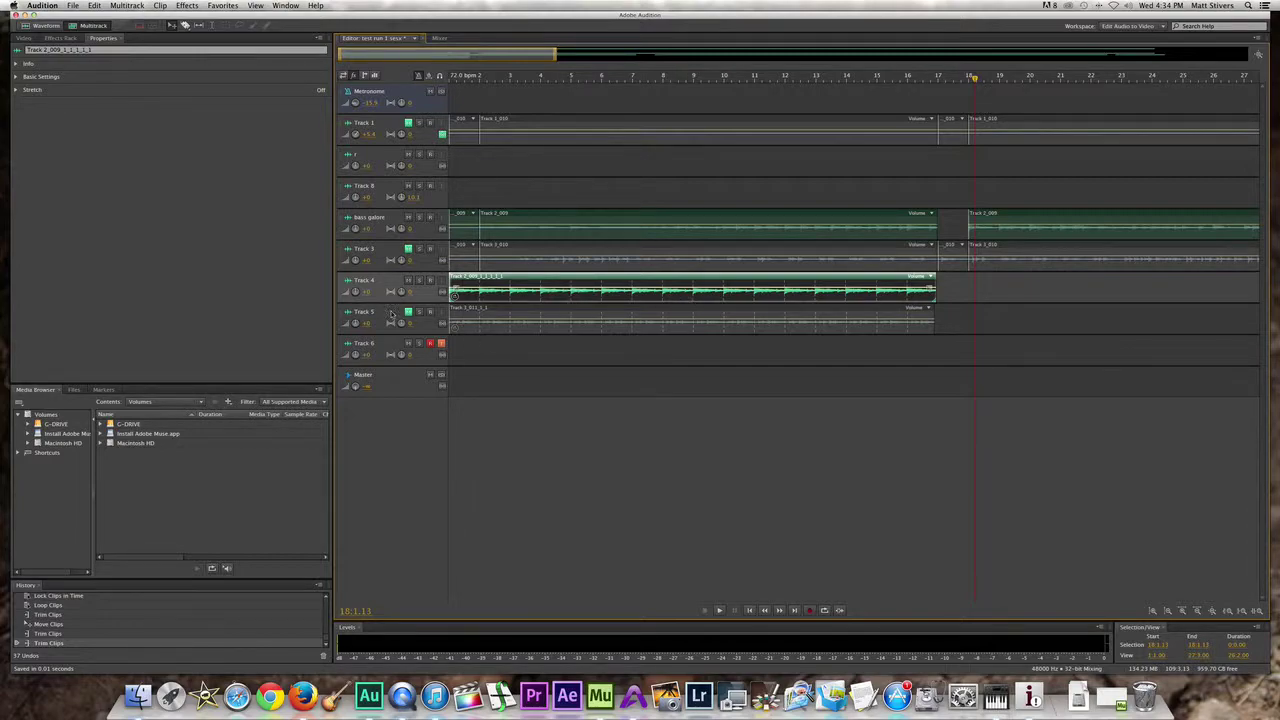